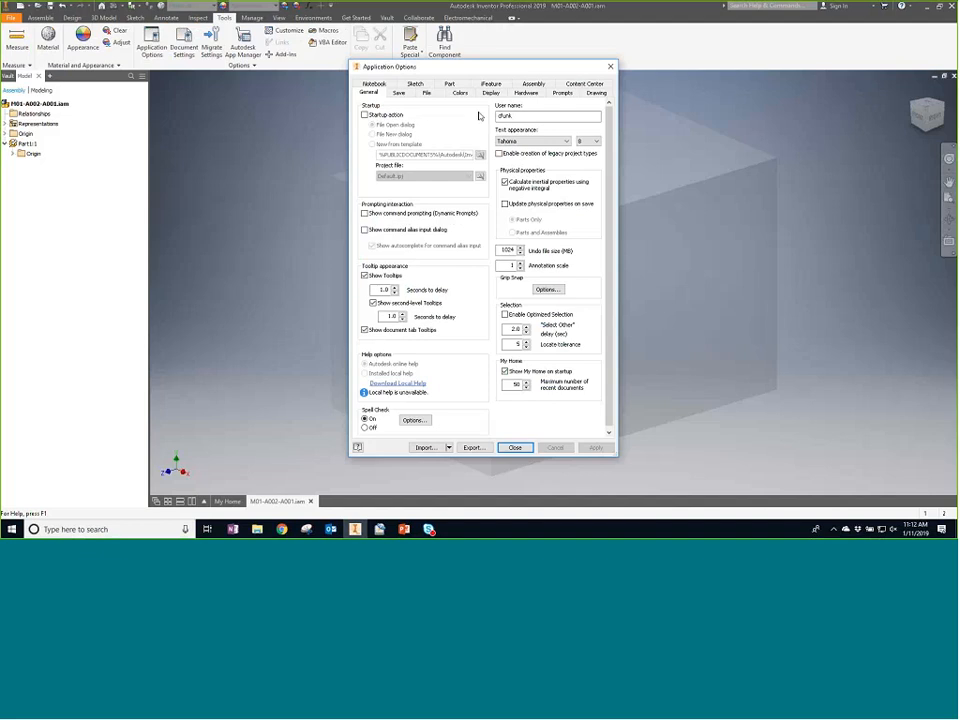
- In the File Naming Defaults for Frame Generator, replace the frame assembly's unique number with the Assembly Name attribute, giving Frame <ASSEMBLY_NAME>
{"action": "left_click", "coordinate": [426, 92]}
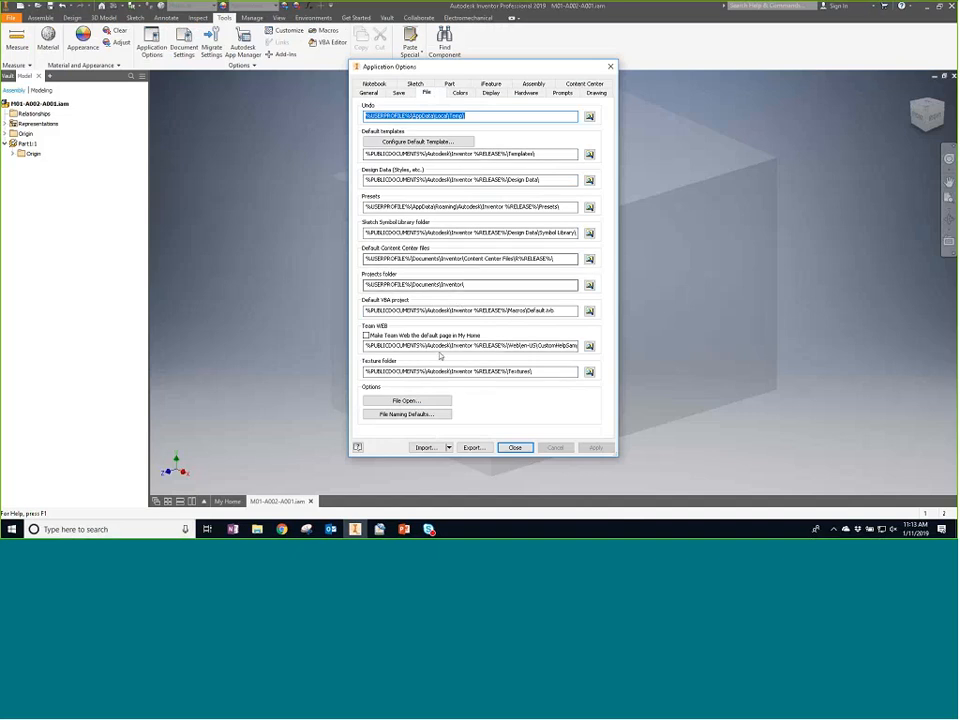
{"action": "left_click", "coordinate": [417, 420]}
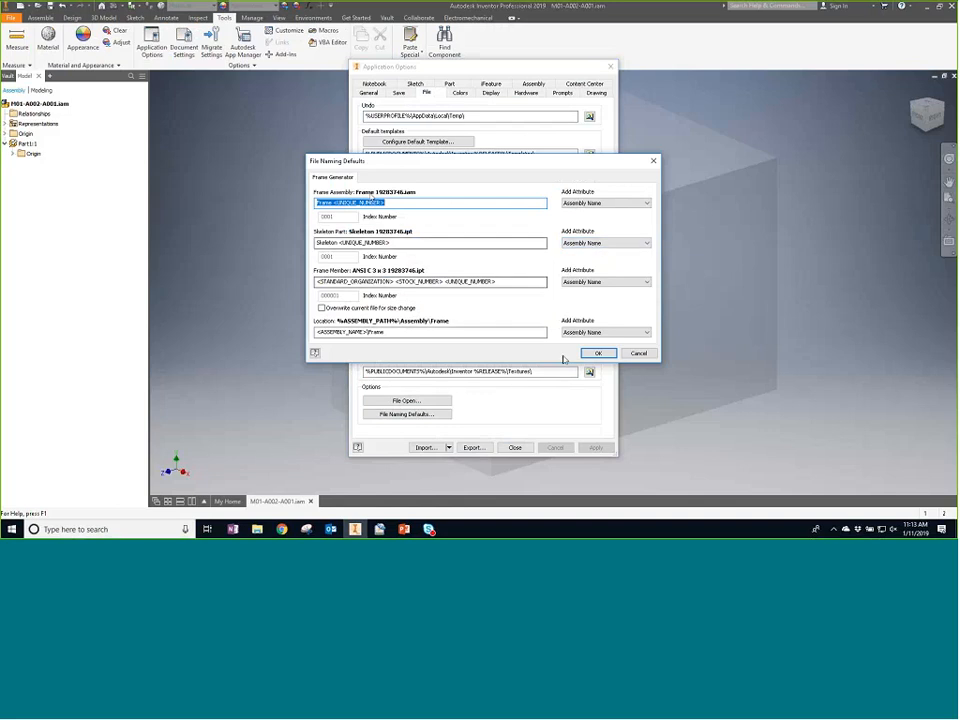
{"action": "left_click", "coordinate": [634, 353]}
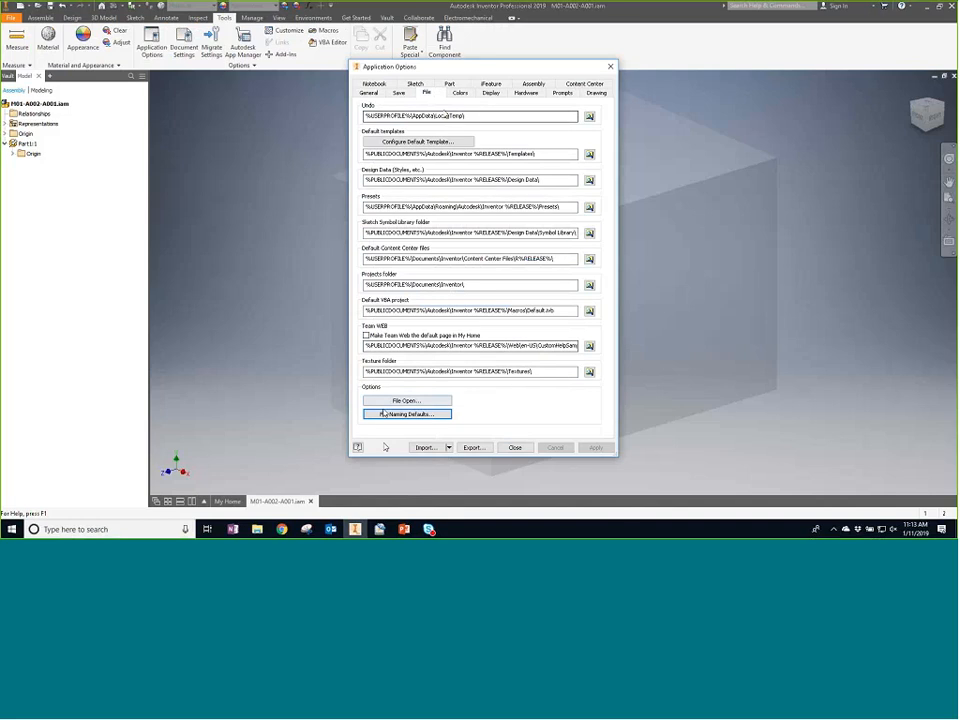
{"action": "left_click", "coordinate": [441, 413]}
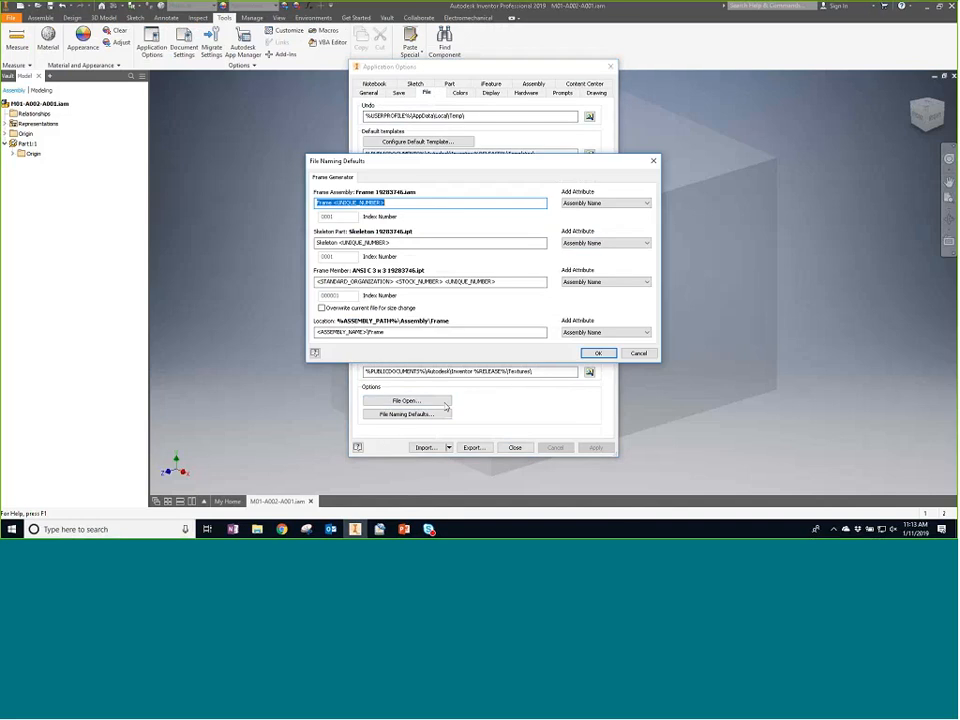
{"action": "left_click", "coordinate": [441, 202]}
{"action": "left_click", "coordinate": [615, 203]}
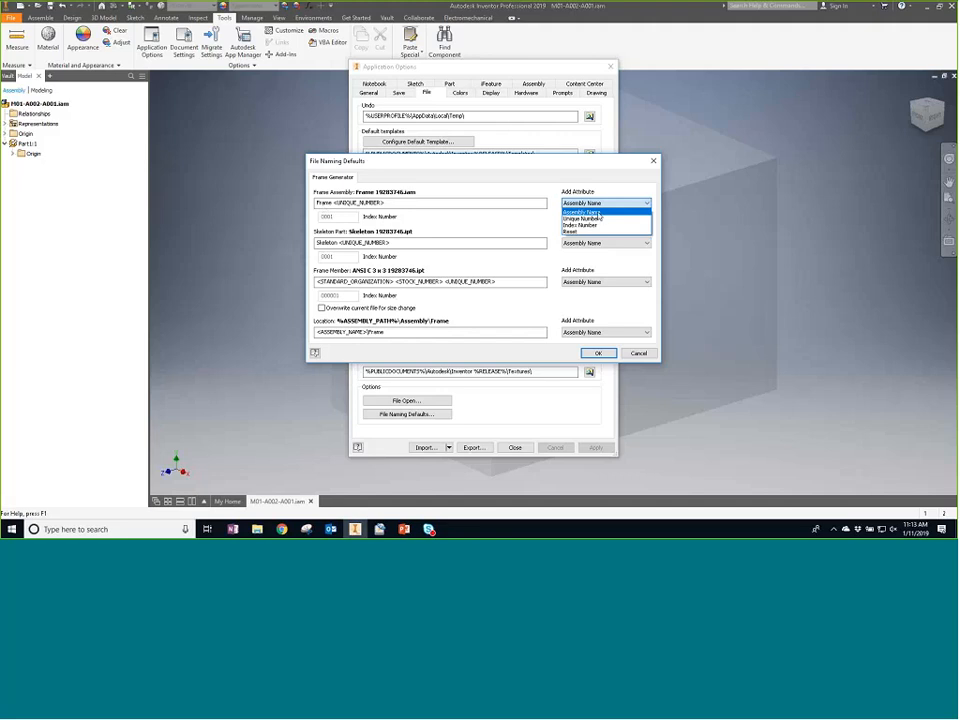
{"action": "left_click", "coordinate": [381, 202]}
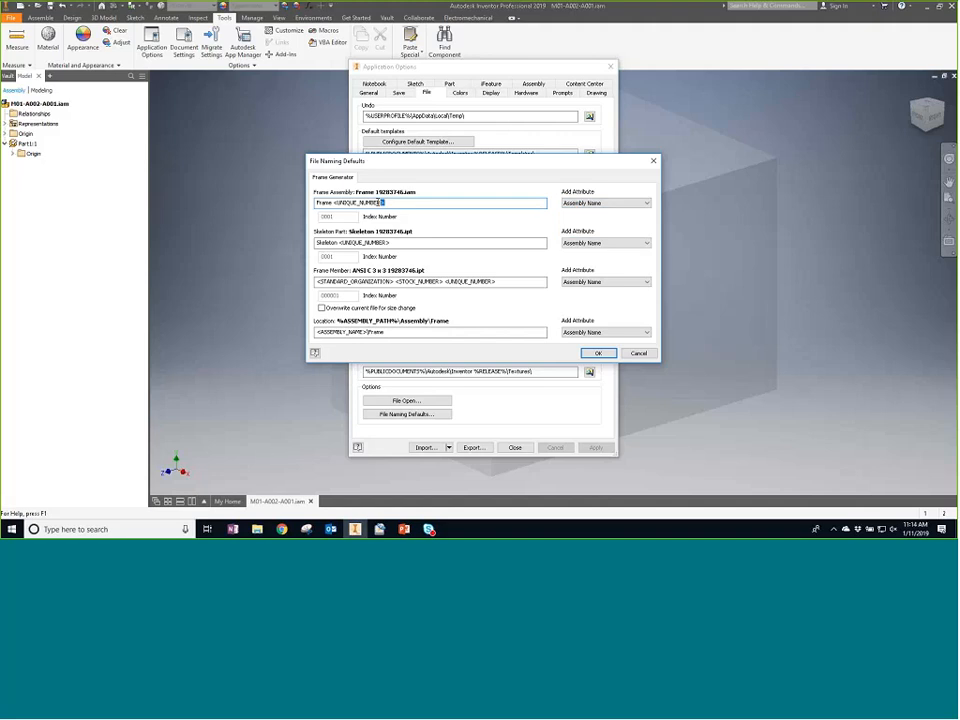
{"action": "double_click", "coordinate": [381, 202]}
{"action": "key", "text": "Delete"}
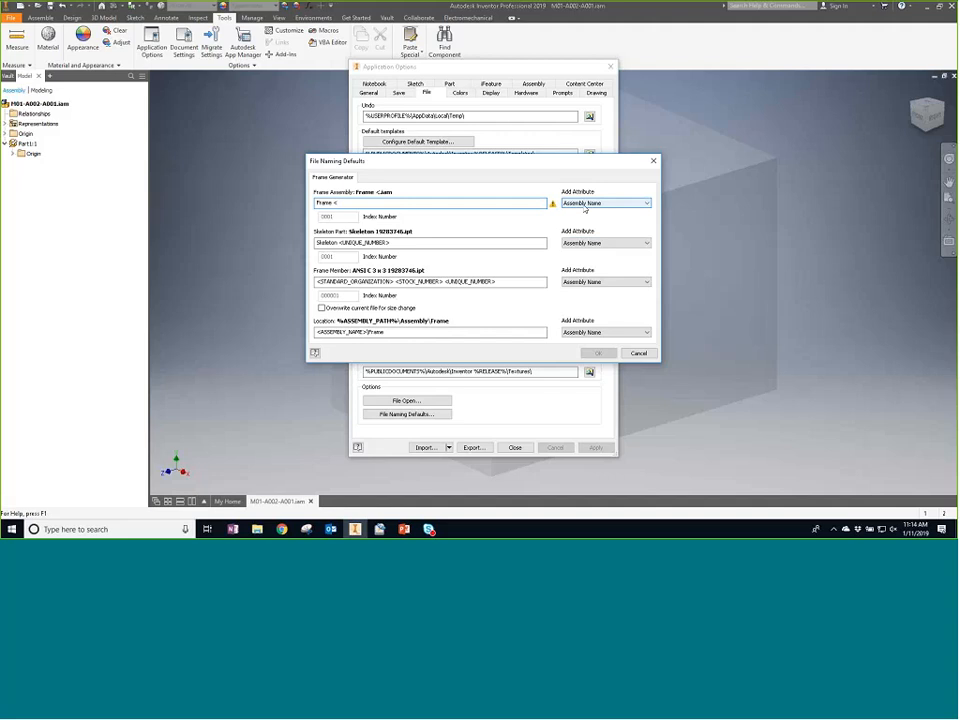
{"action": "key", "text": "BackSpace"}
{"action": "key", "text": "BackSpace"}
{"action": "left_click", "coordinate": [604, 203]}
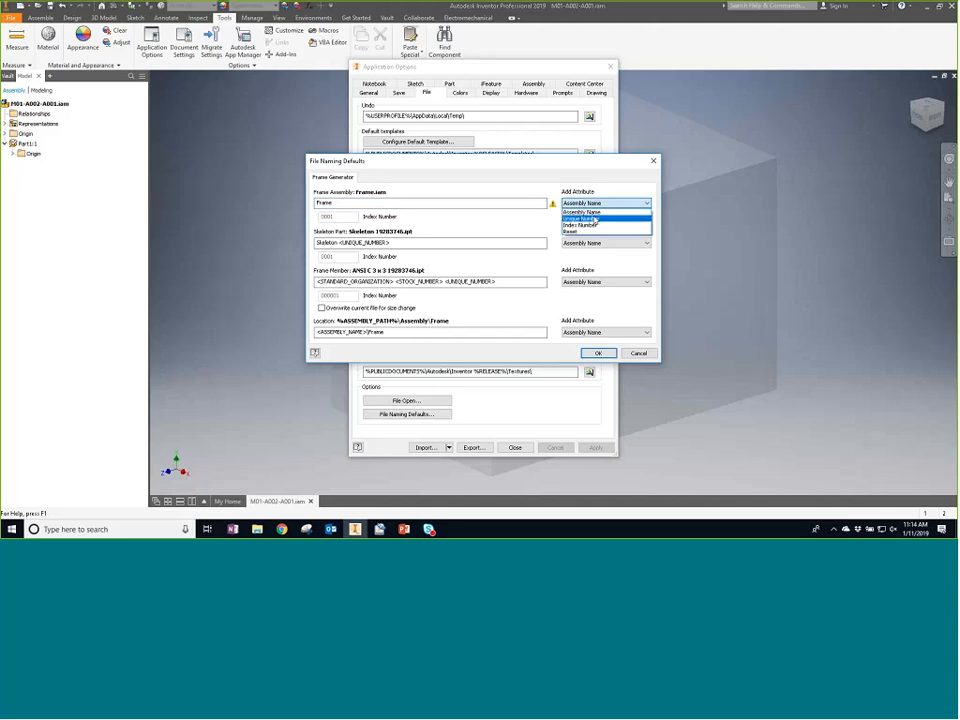
{"action": "left_click", "coordinate": [586, 212]}
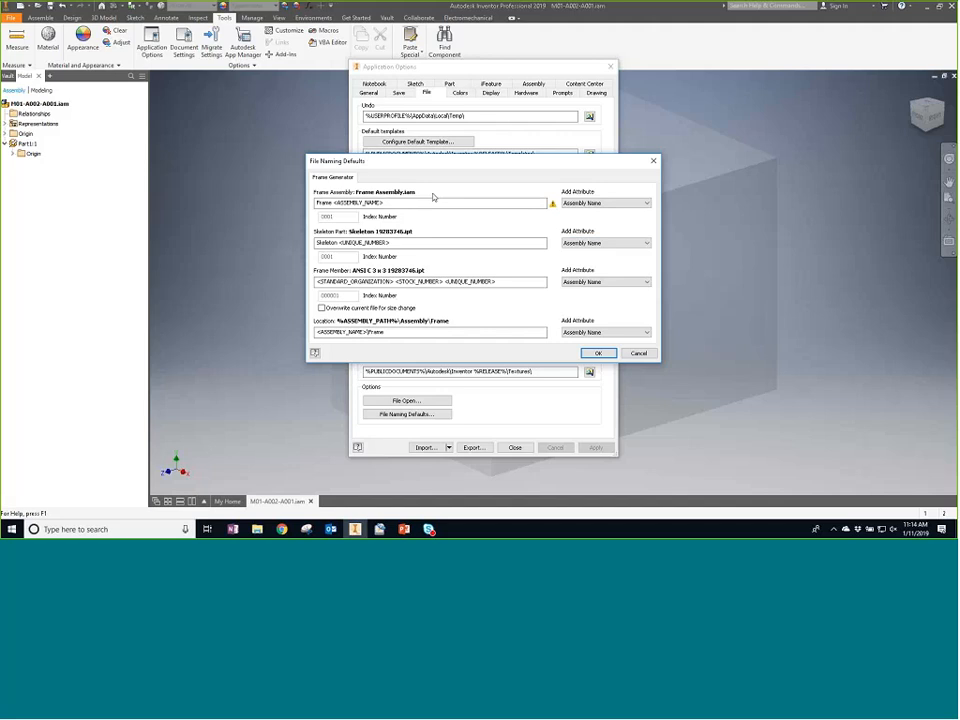
- Set the skeleton part name to Skel <ASSEMBLY_NAME> using the Assembly Name attribute
{"action": "left_click_drag", "start_coordinate": [391, 243], "coordinate": [340, 243]}
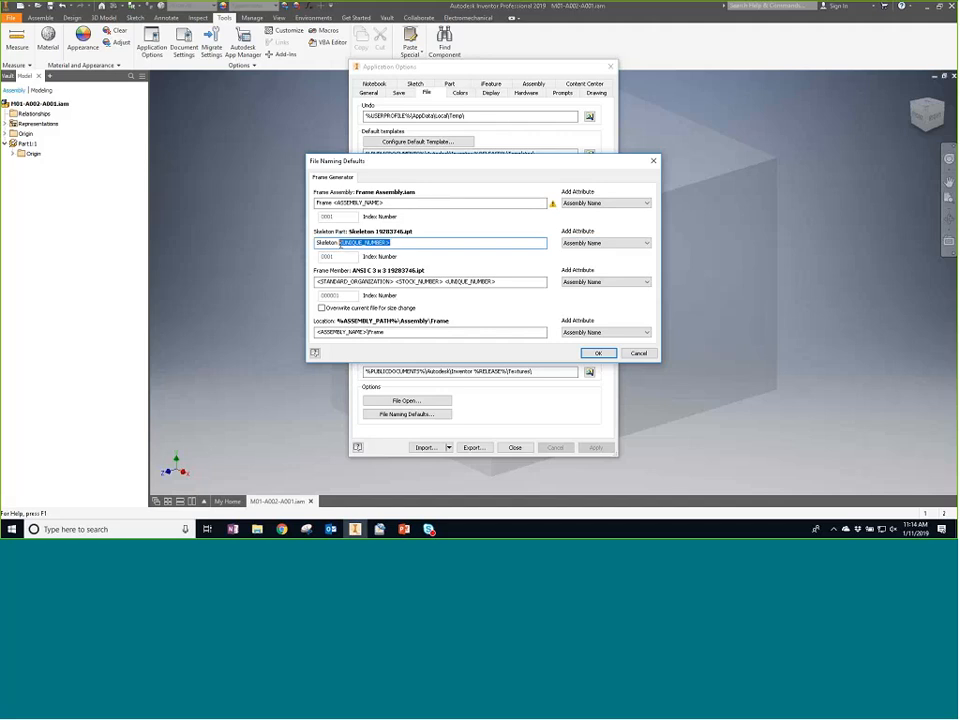
{"action": "left_click", "coordinate": [605, 243]}
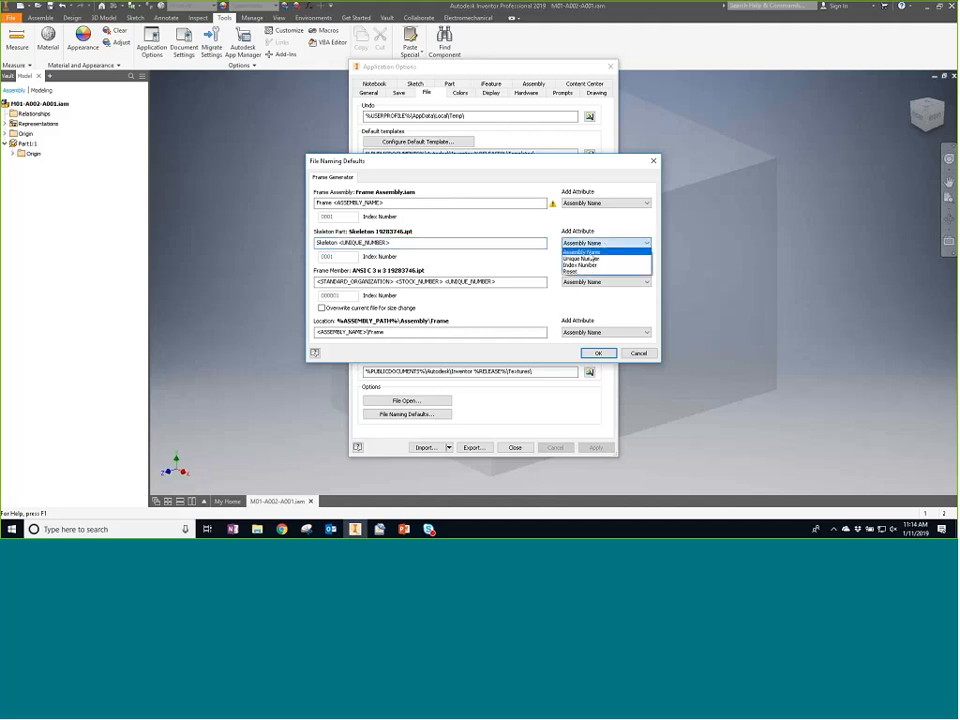
{"action": "left_click", "coordinate": [588, 252]}
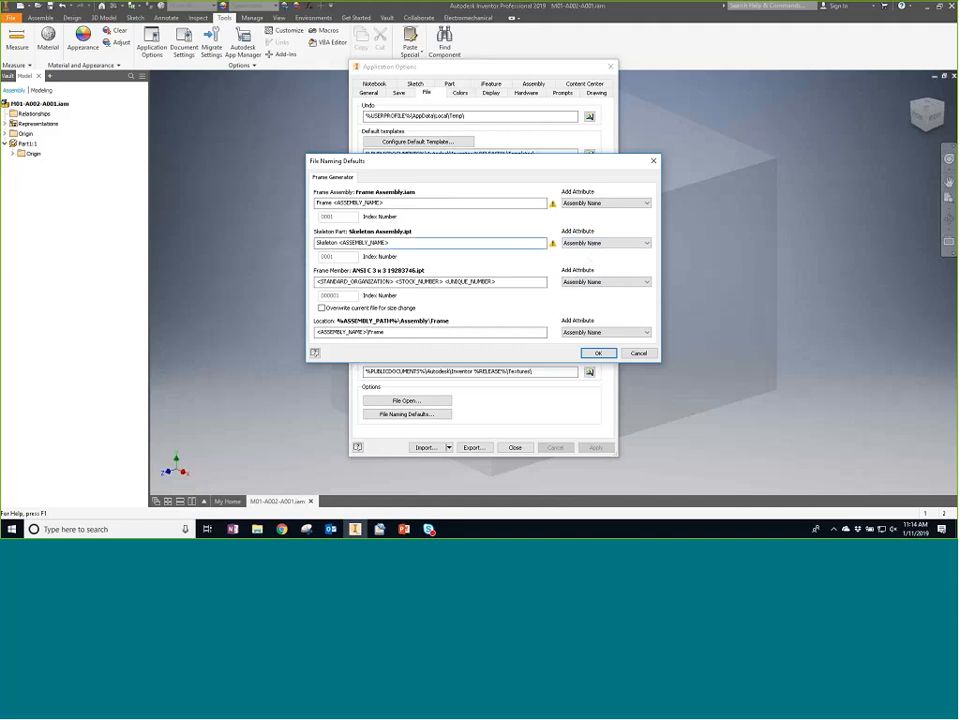
{"action": "key", "text": "BackSpace"}
{"action": "key", "text": "BackSpace"}
{"action": "key", "text": "BackSpace"}
{"action": "key", "text": "BackSpace"}
{"action": "key", "text": "BackSpace"}
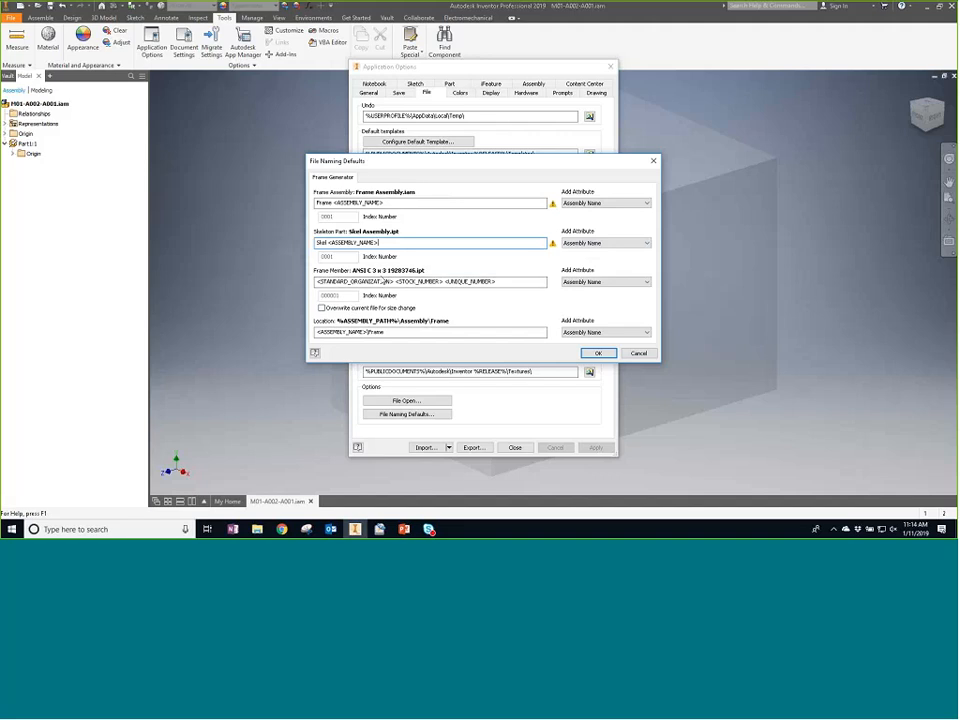
- Examine the attributes available for the skeleton part and frame member names
{"action": "left_click", "coordinate": [620, 244]}
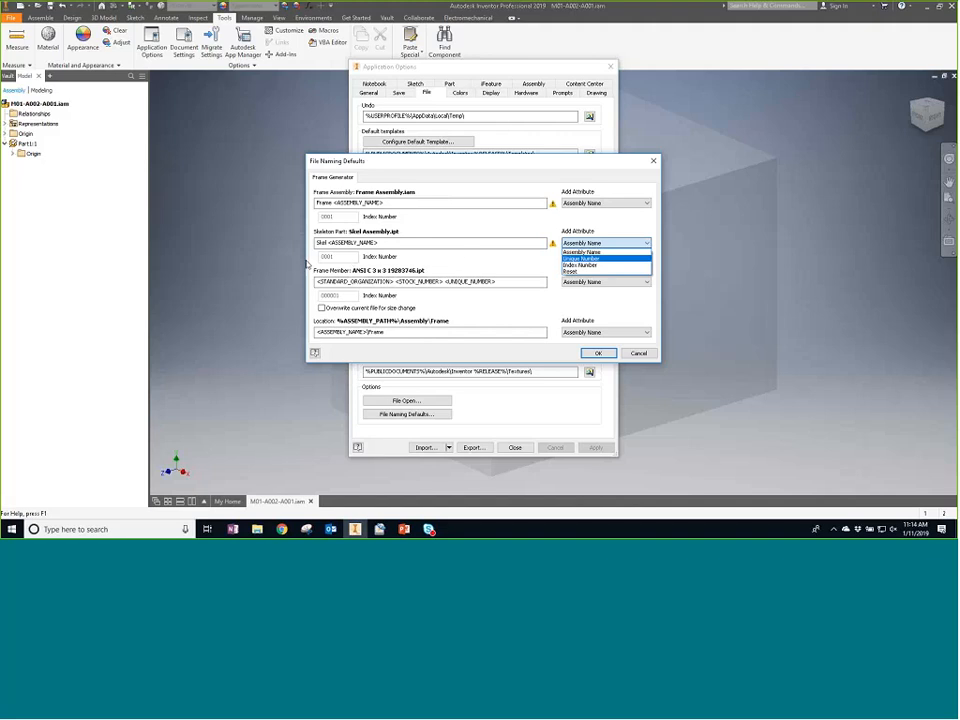
{"action": "left_click", "coordinate": [393, 260]}
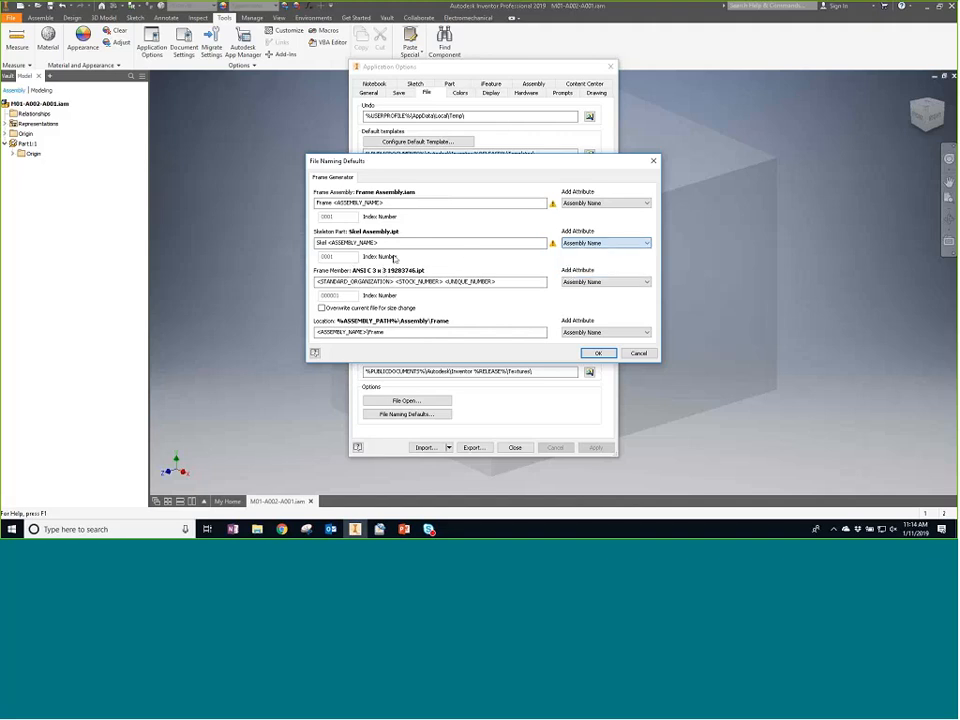
{"action": "left_click", "coordinate": [582, 244]}
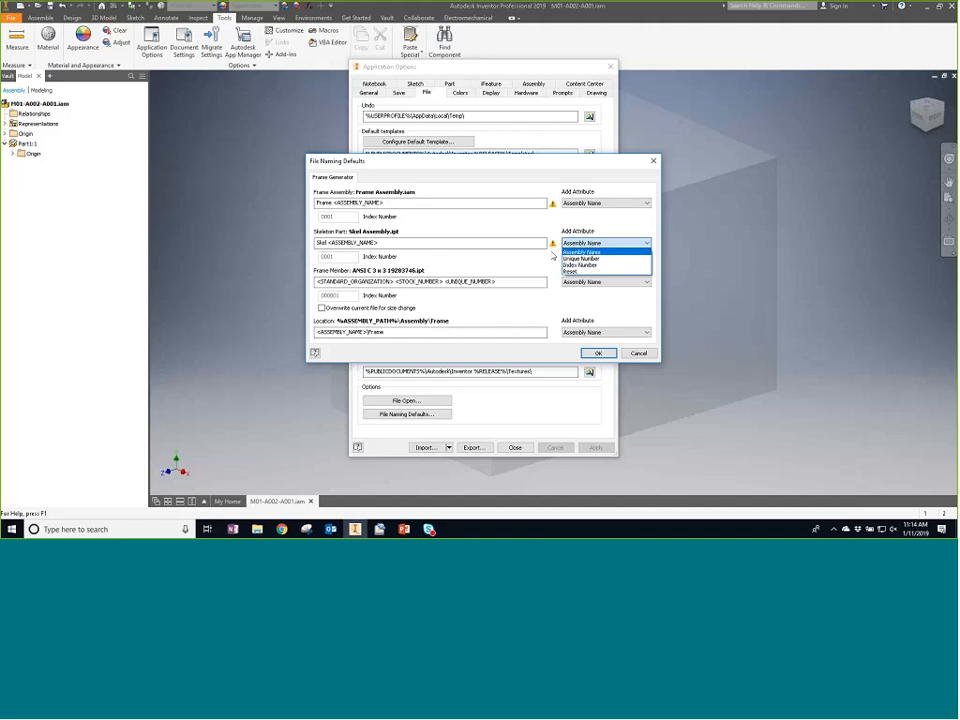
{"action": "left_click", "coordinate": [440, 242]}
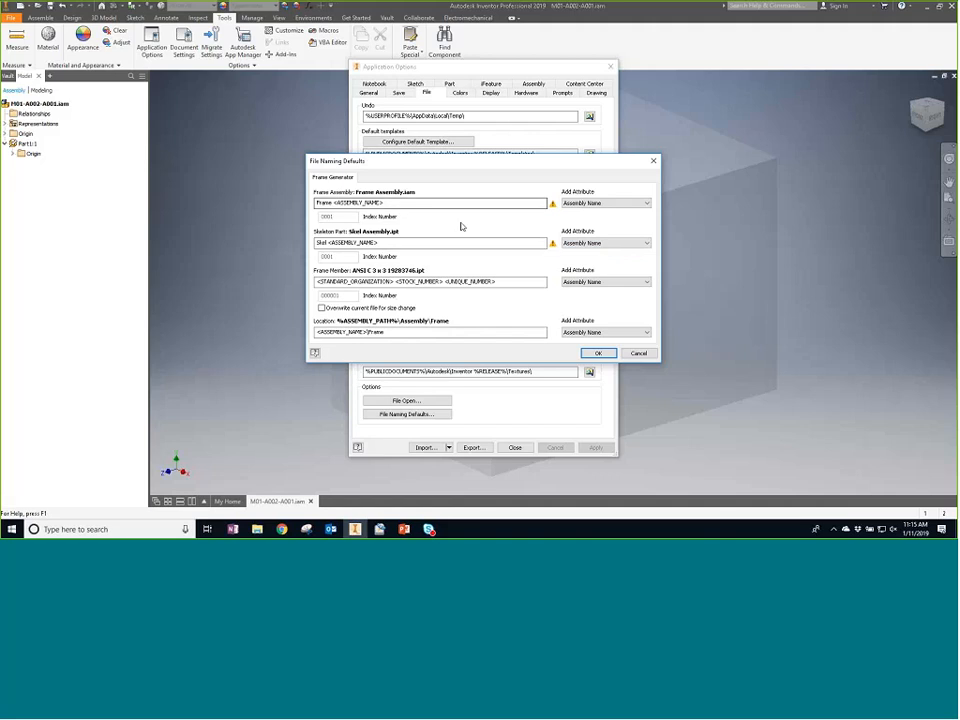
{"action": "left_click", "coordinate": [318, 282]}
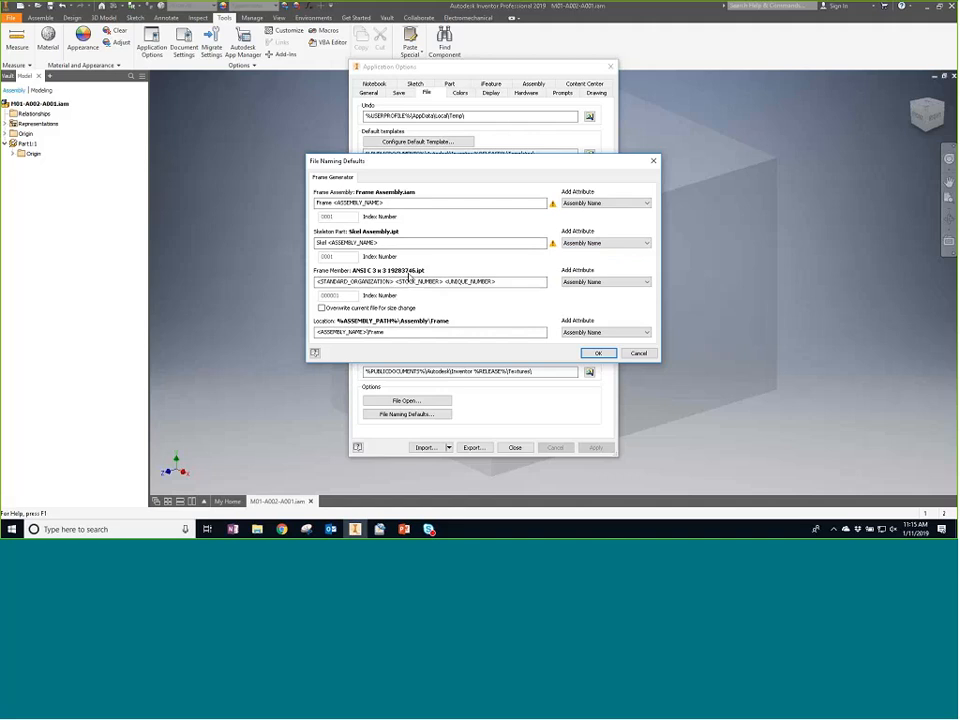
{"action": "left_click", "coordinate": [638, 282]}
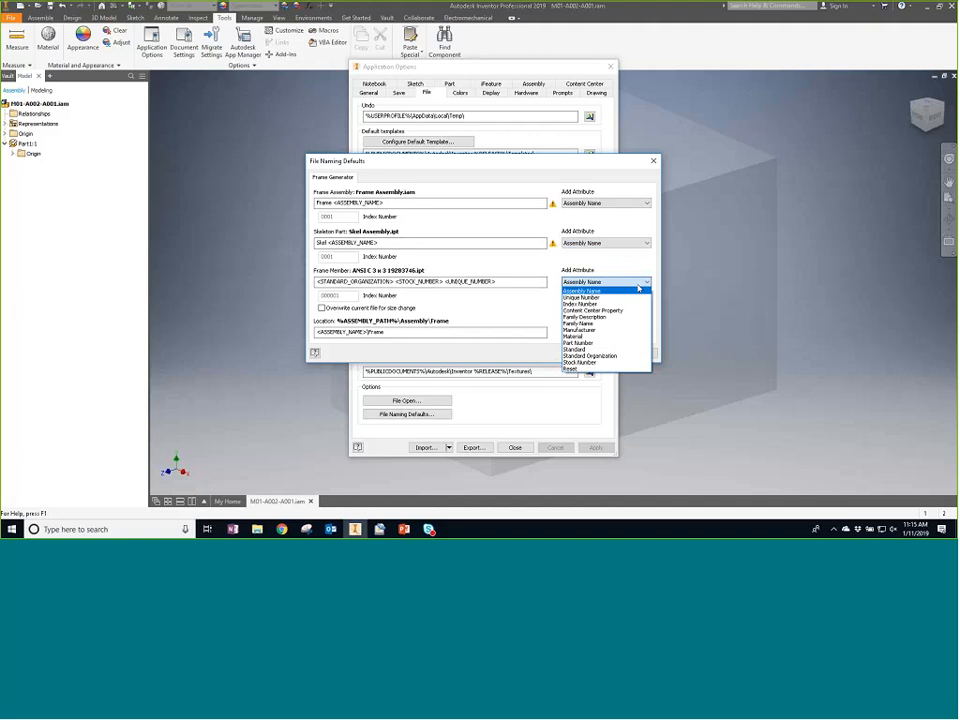
{"action": "left_click", "coordinate": [638, 289]}
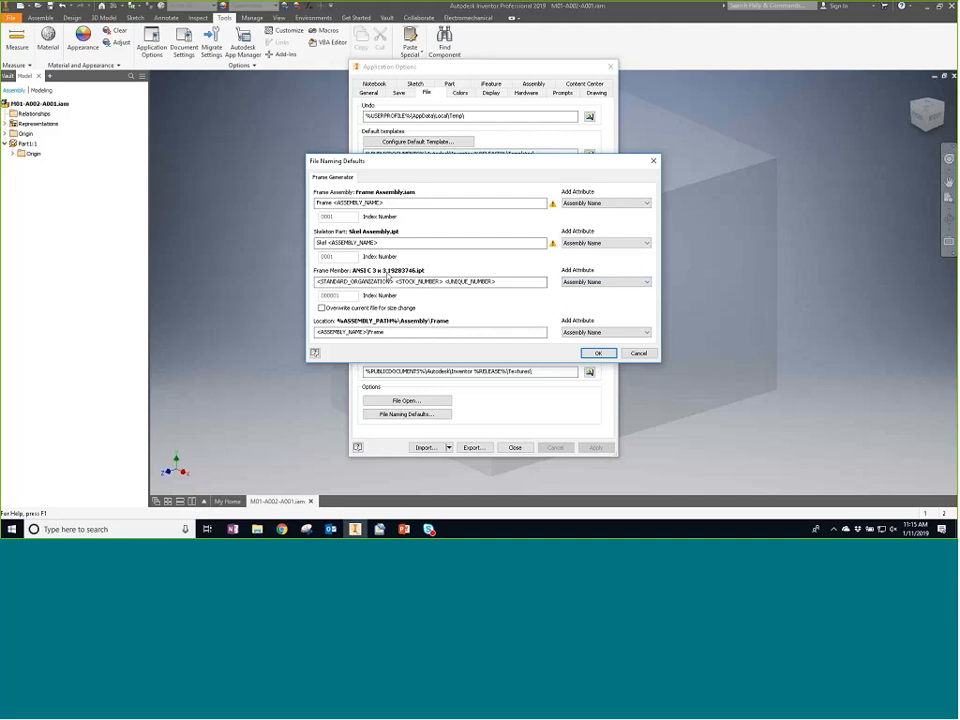
{"action": "left_click", "coordinate": [388, 282]}
- Change the frame location folder to <ASSEMBLY_NAME>\FrameComponents, then confirm and apply the application options
{"action": "left_click", "coordinate": [371, 332]}
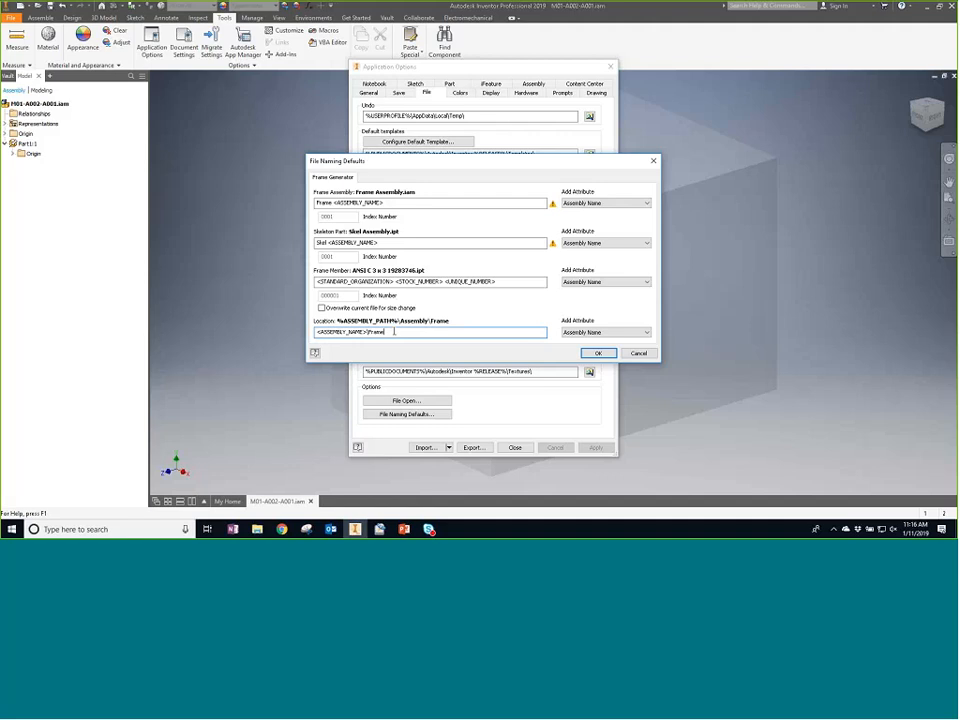
{"action": "type", "text": "Components"}
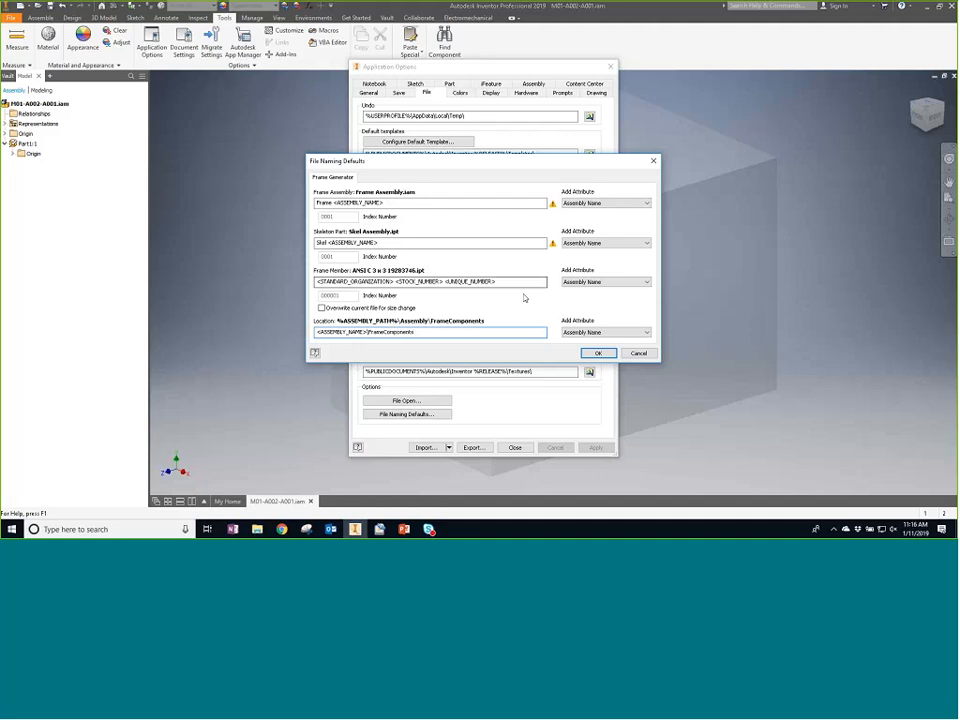
{"action": "left_click", "coordinate": [599, 354]}
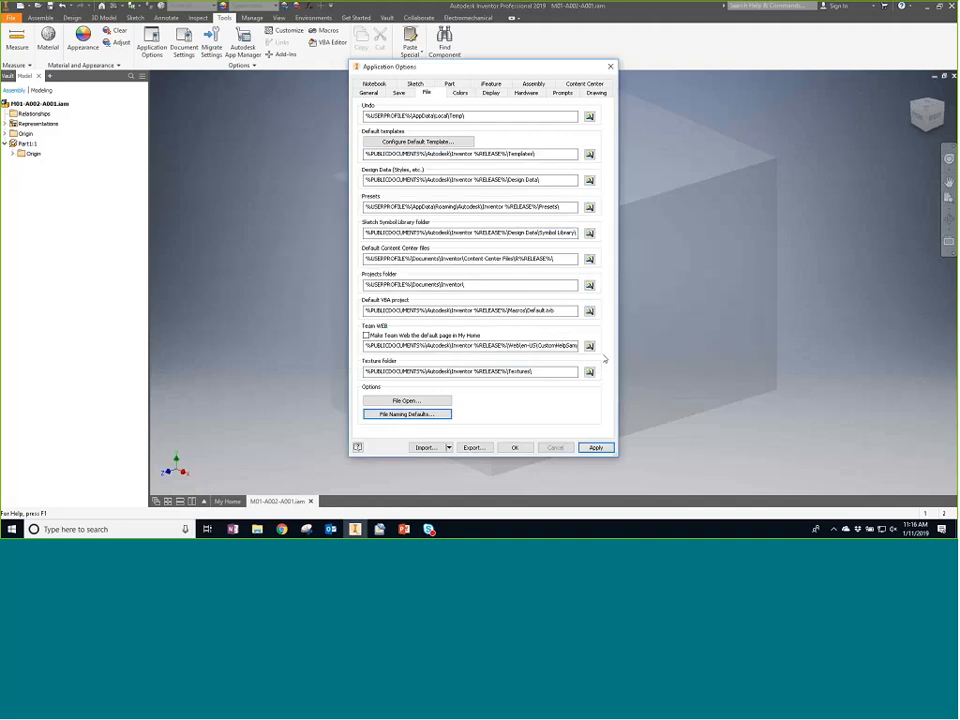
{"action": "left_click", "coordinate": [596, 447]}
{"action": "left_click", "coordinate": [516, 447]}
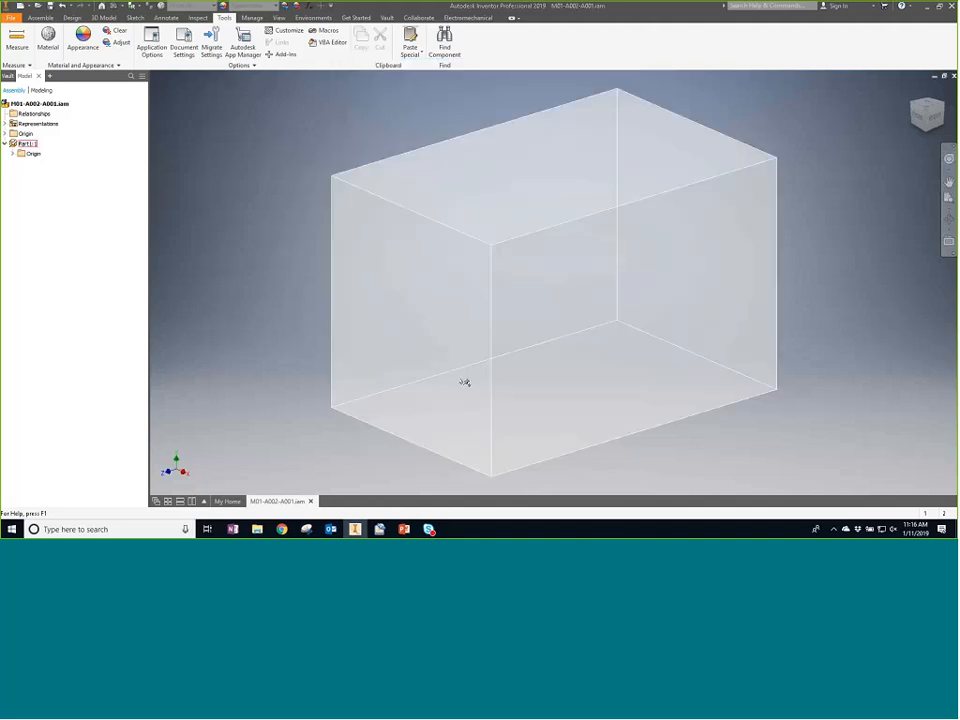
- Start Insert Frame and choose the ANSI standard, ANSI AISC HSS (Square) family and size 2 x 2 x 1/4
{"action": "left_click", "coordinate": [41, 18]}
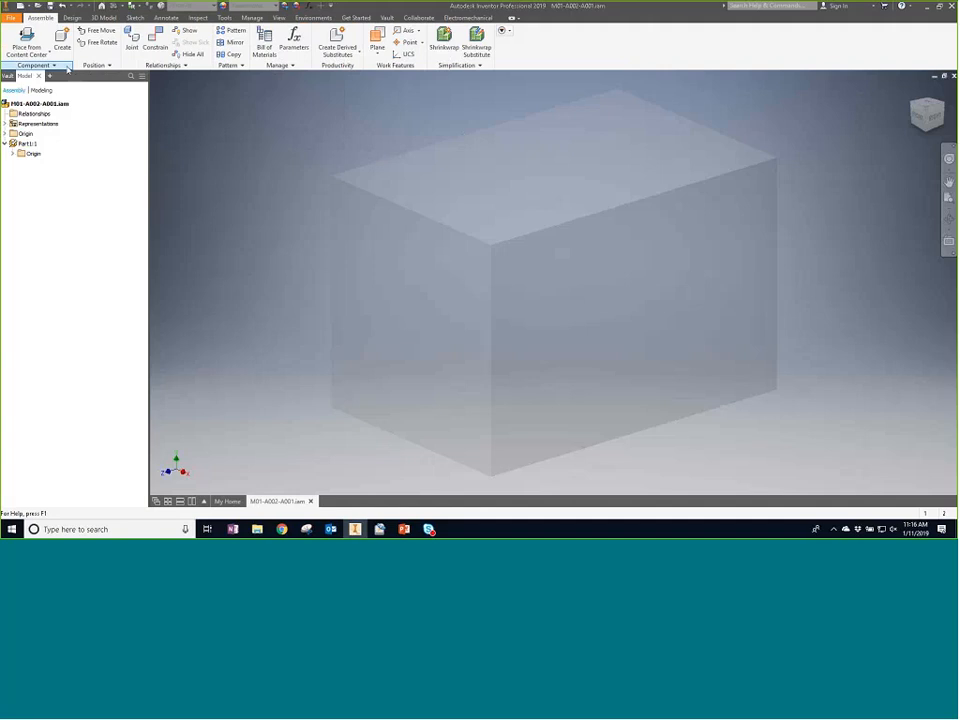
{"action": "left_click", "coordinate": [72, 18]}
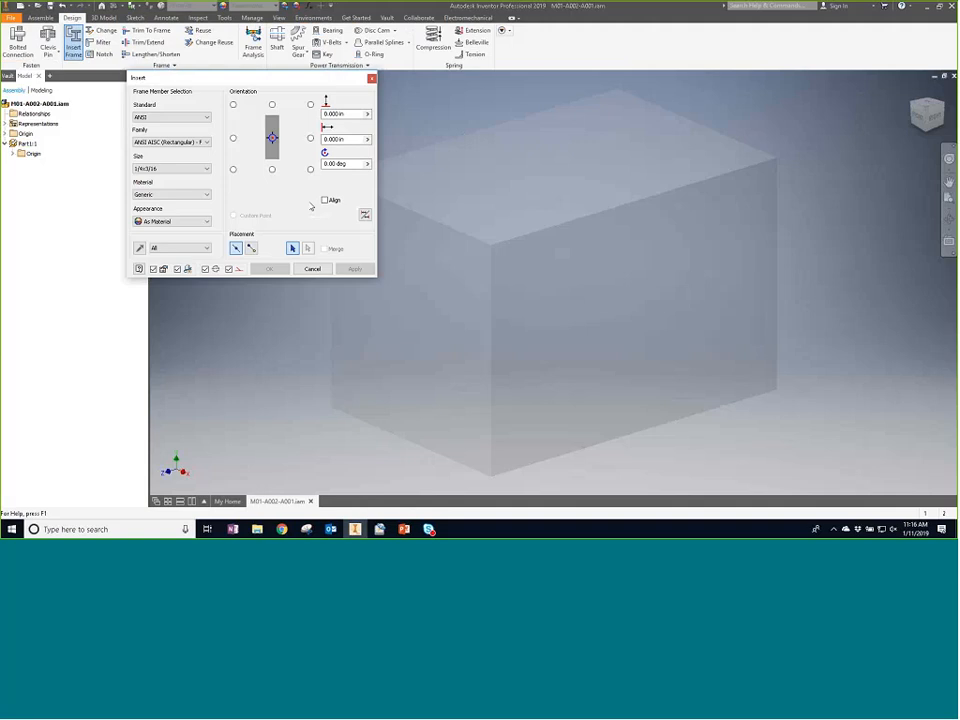
{"action": "left_click", "coordinate": [205, 117]}
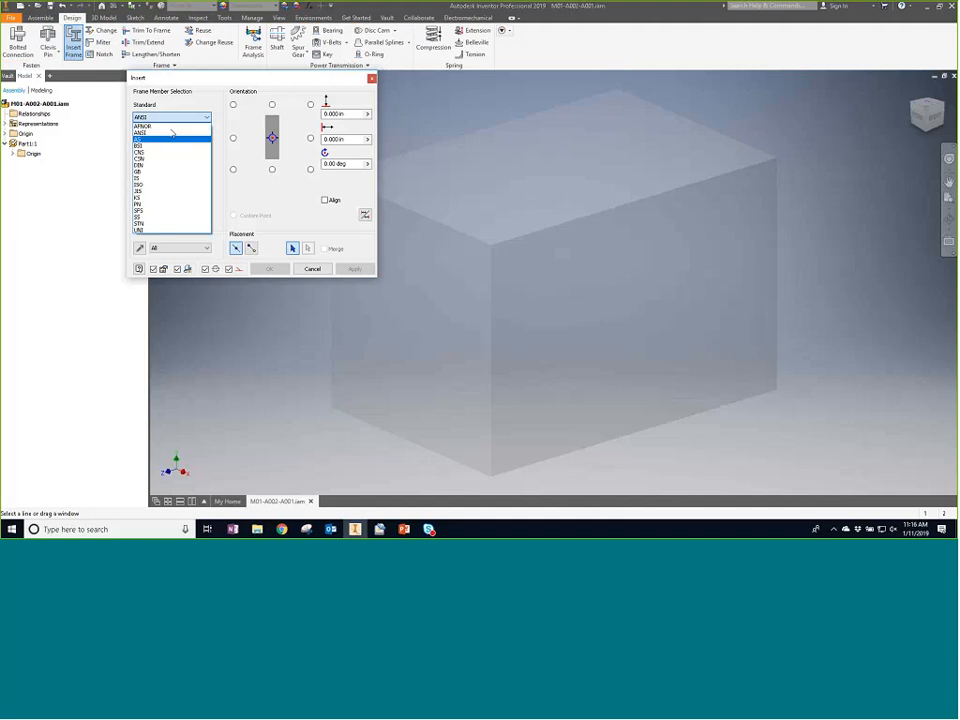
{"action": "left_click", "coordinate": [172, 132]}
{"action": "left_click", "coordinate": [162, 143]}
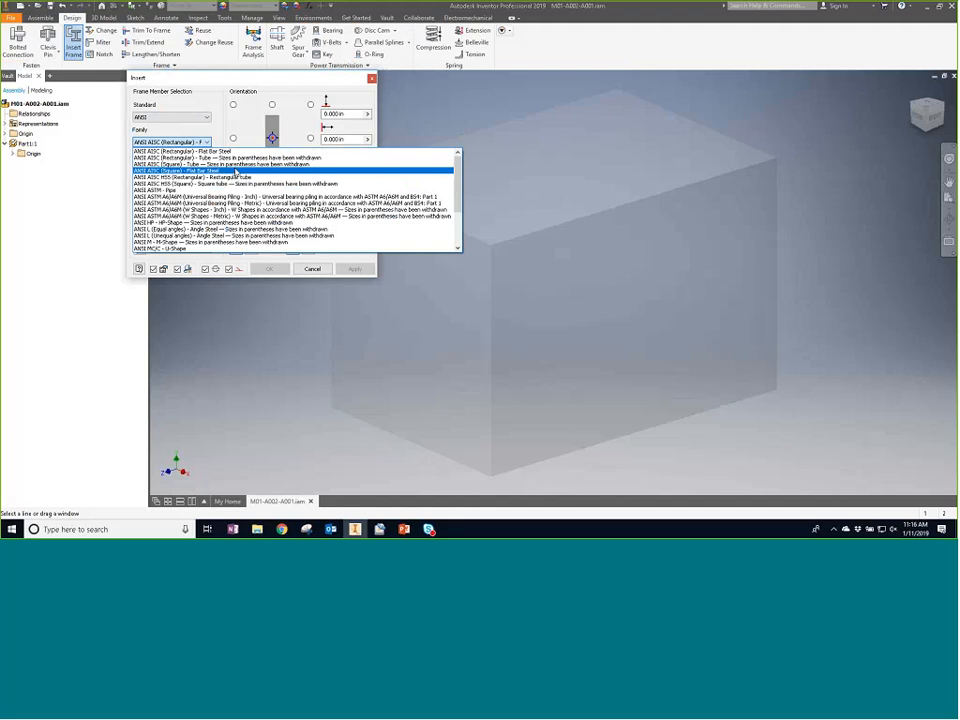
{"action": "left_click", "coordinate": [222, 188]}
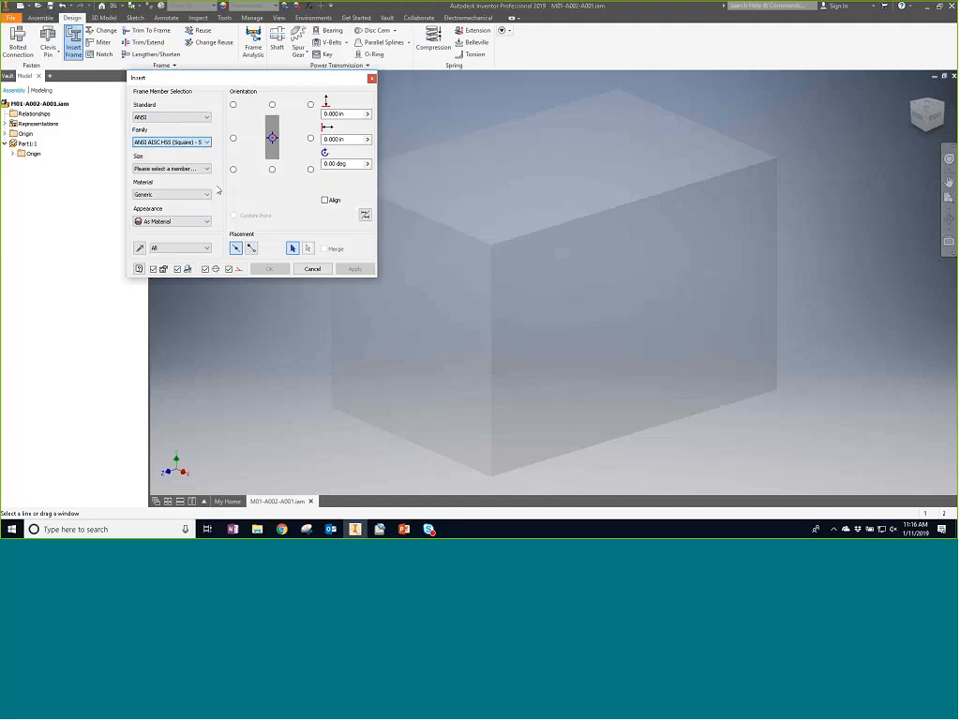
{"action": "left_click", "coordinate": [185, 168]}
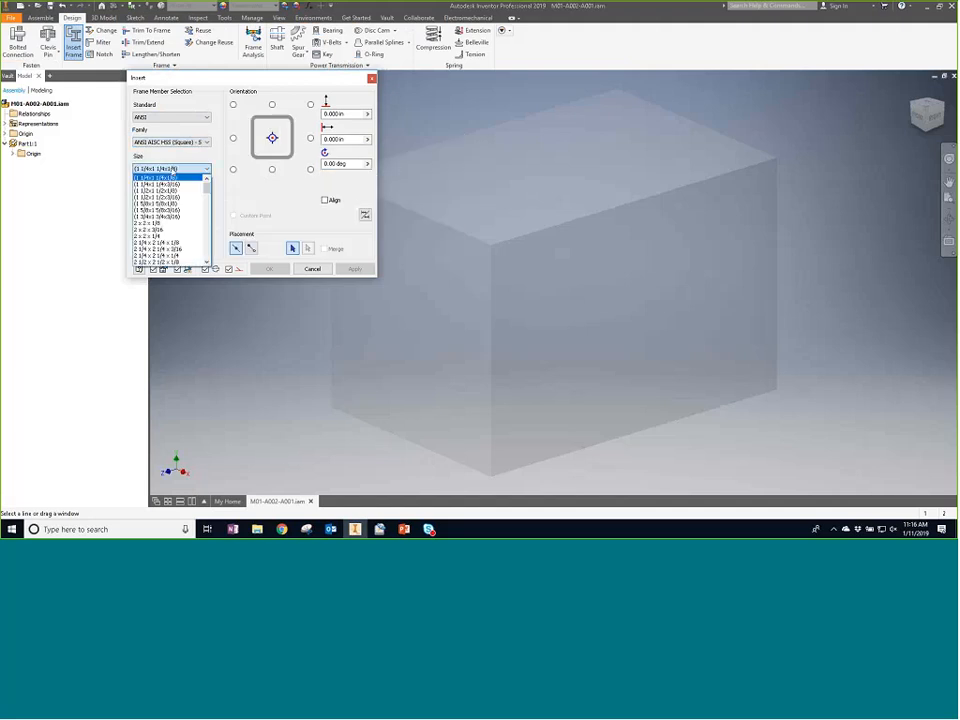
{"action": "left_click", "coordinate": [185, 236]}
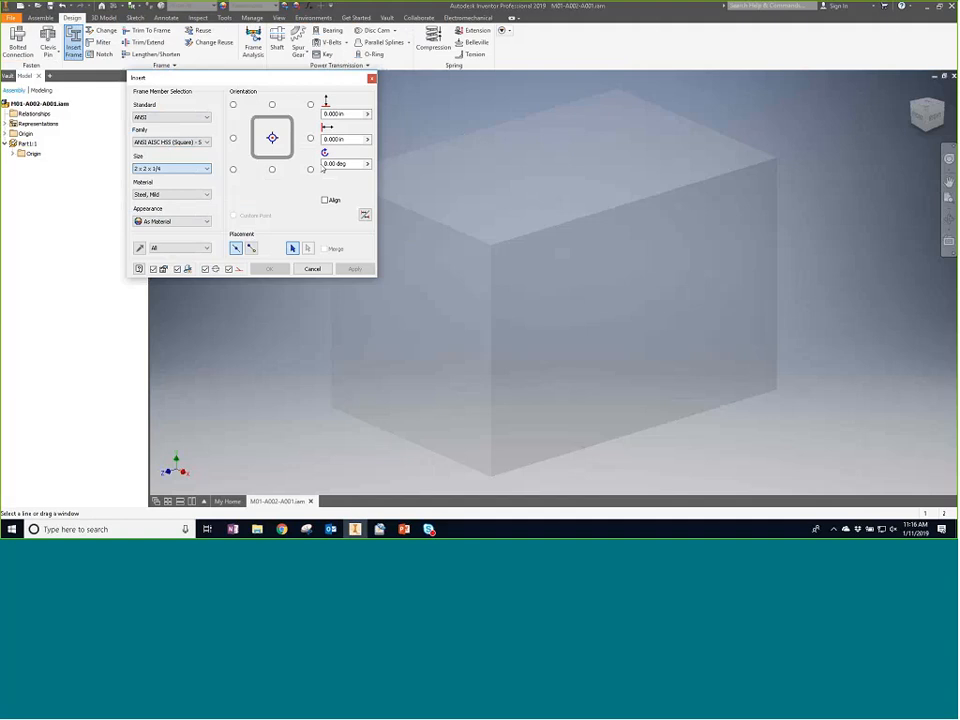
- Select the four top edges of the skeleton box as placement lines for frame members and confirm the insertion
{"action": "left_click", "coordinate": [450, 147]}
{"action": "left_click", "coordinate": [695, 127]}
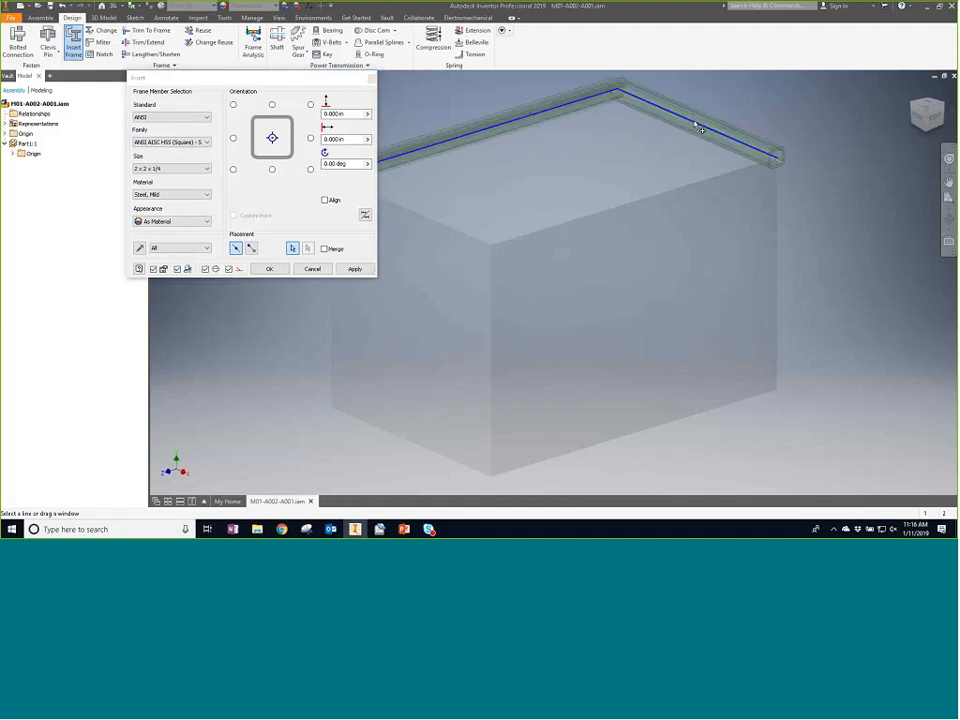
{"action": "left_click", "coordinate": [710, 177]}
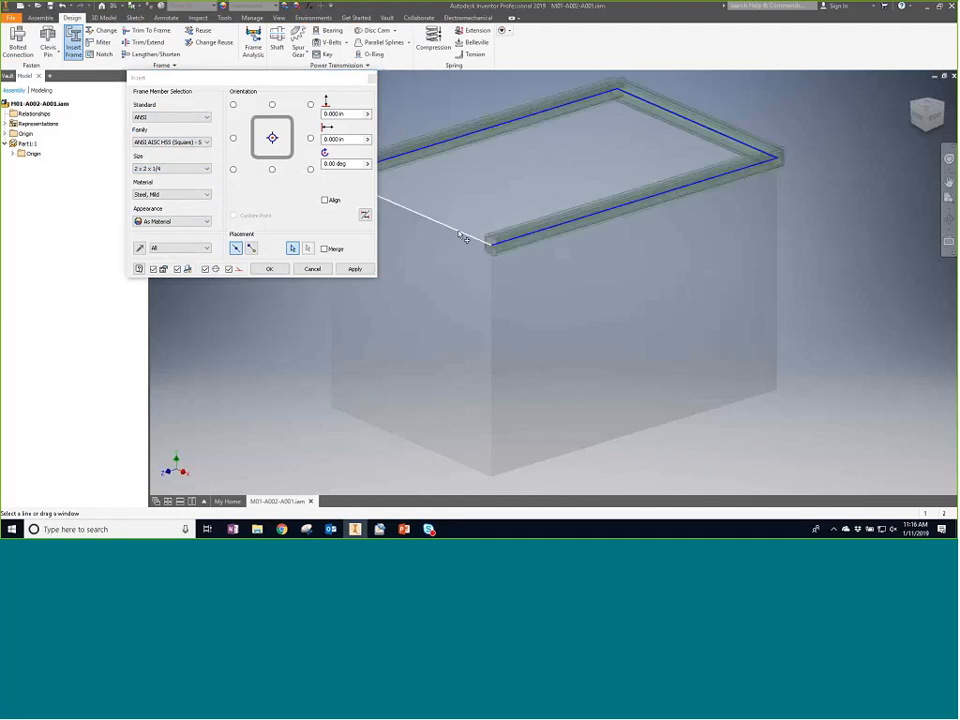
{"action": "left_click", "coordinate": [462, 236]}
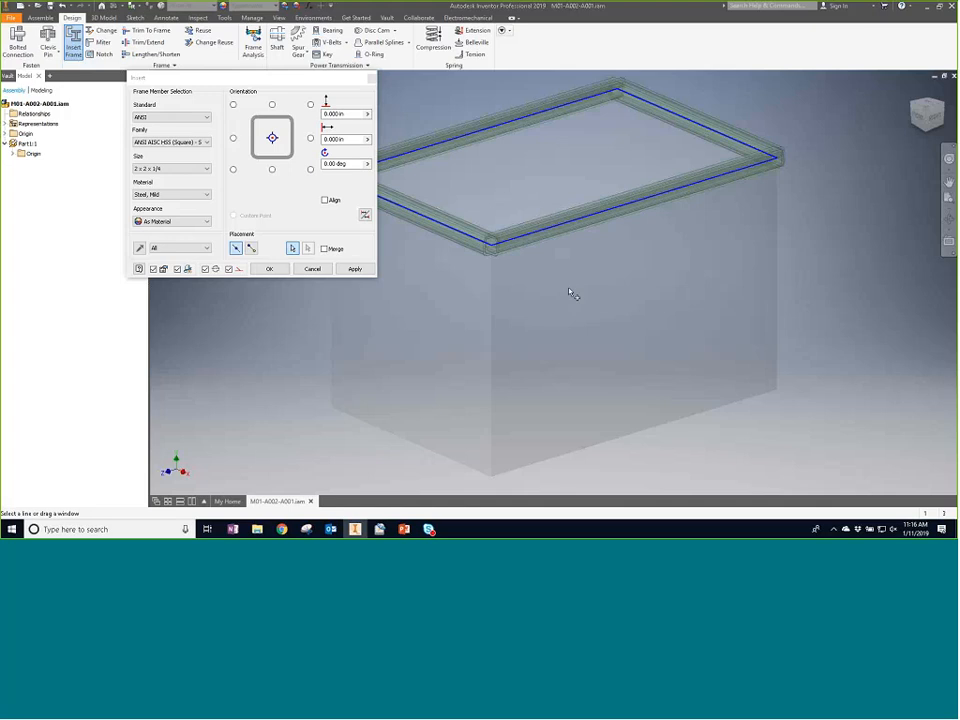
{"action": "middle_click_drag", "start_coordinate": [572, 293], "coordinate": [347, 316], "text": "shift"}
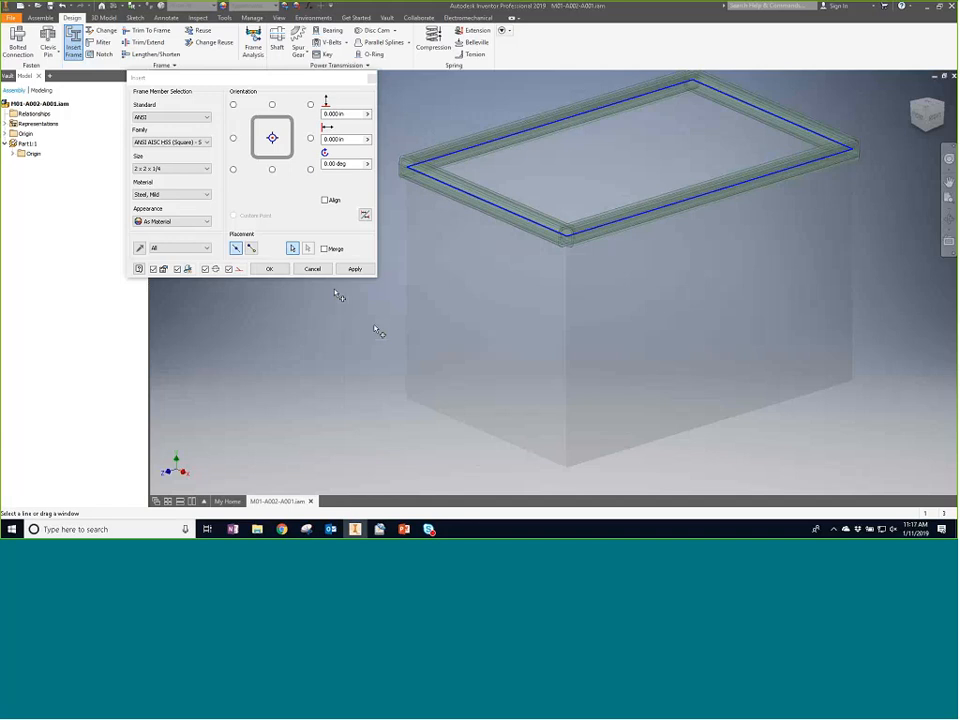
{"action": "left_click", "coordinate": [270, 269]}
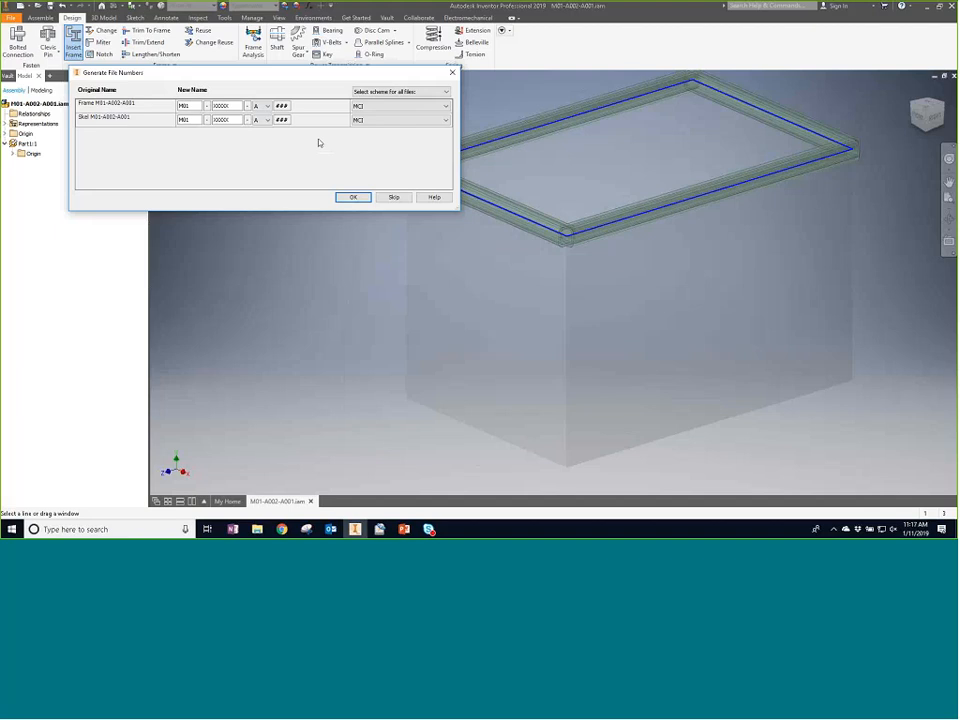
- Set the numbering scheme for the frame and skeleton files to None and accept the file names
{"action": "left_click", "coordinate": [400, 91]}
{"action": "left_click", "coordinate": [370, 101]}
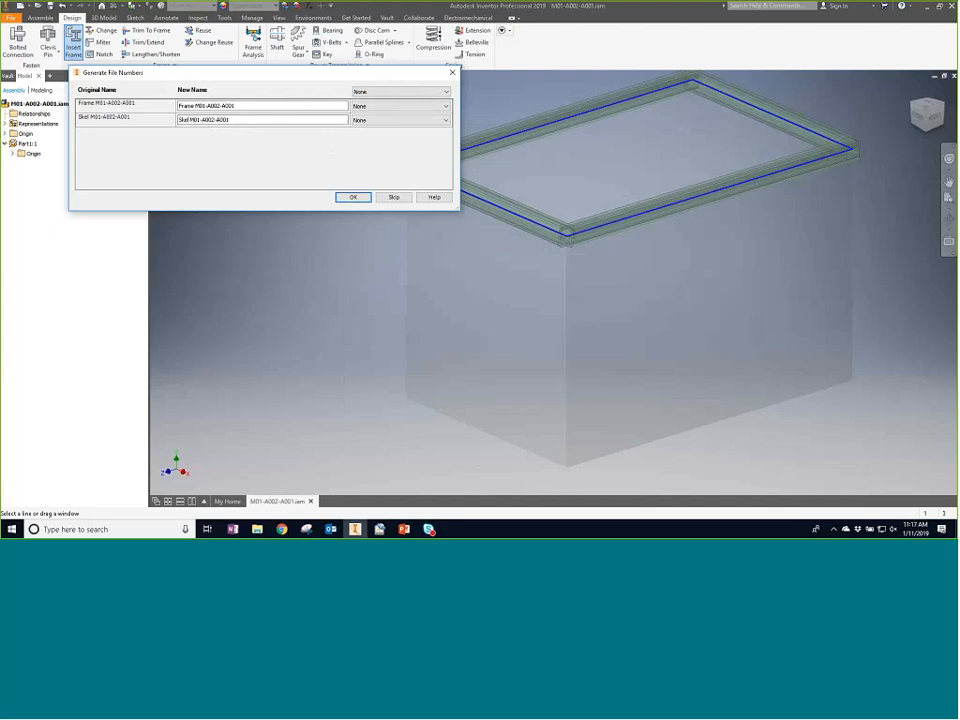
{"action": "left_click", "coordinate": [354, 198]}
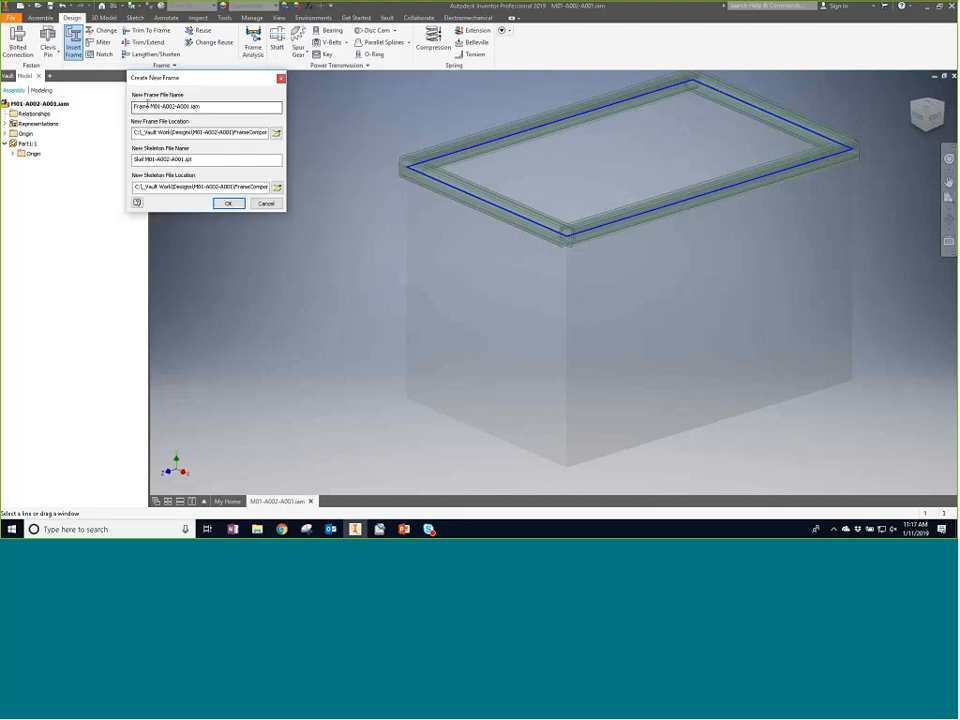
- Review the new frame and skeleton file names and locations, then accept them
{"action": "double_click", "coordinate": [219, 133]}
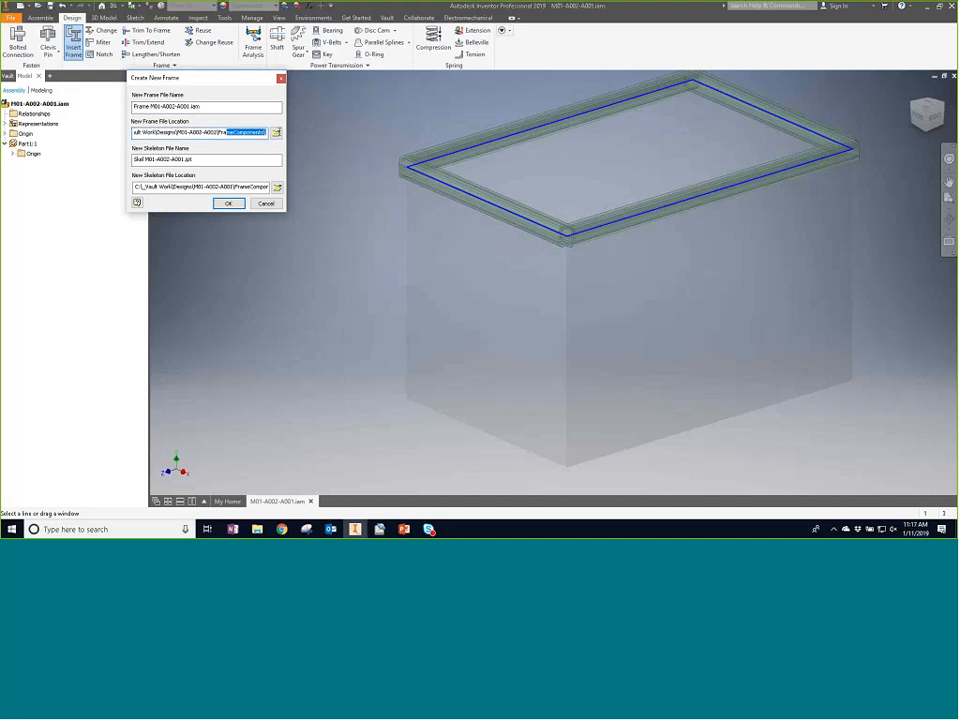
{"action": "left_click", "coordinate": [190, 159]}
{"action": "left_click", "coordinate": [227, 203]}
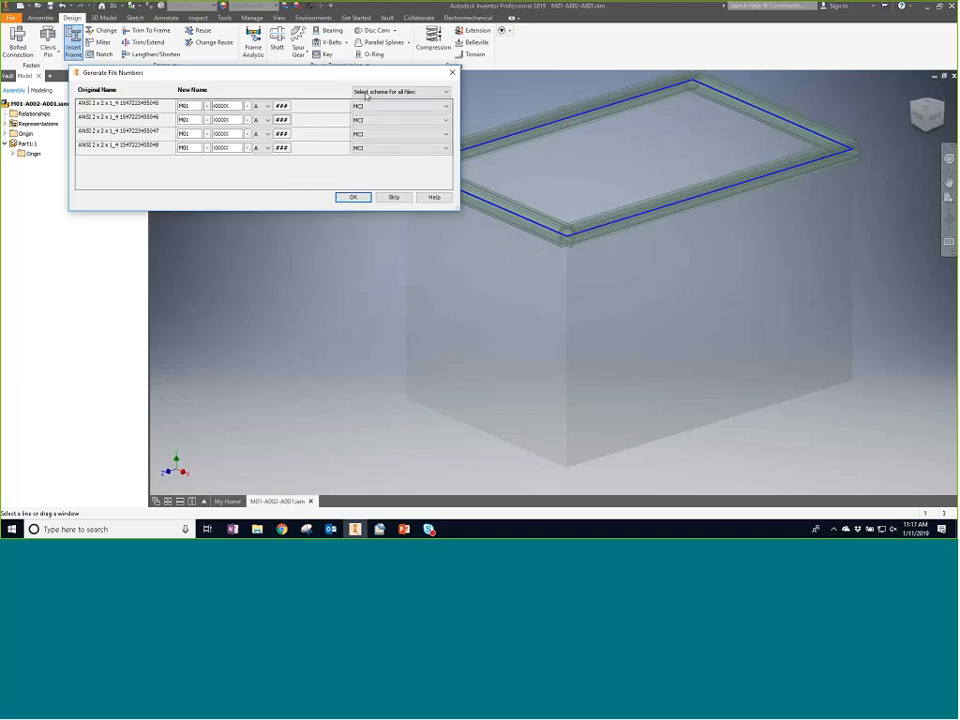
- Set the numbering scheme for all four frame member files to None, then accept the file names and member naming
{"action": "left_click", "coordinate": [400, 91]}
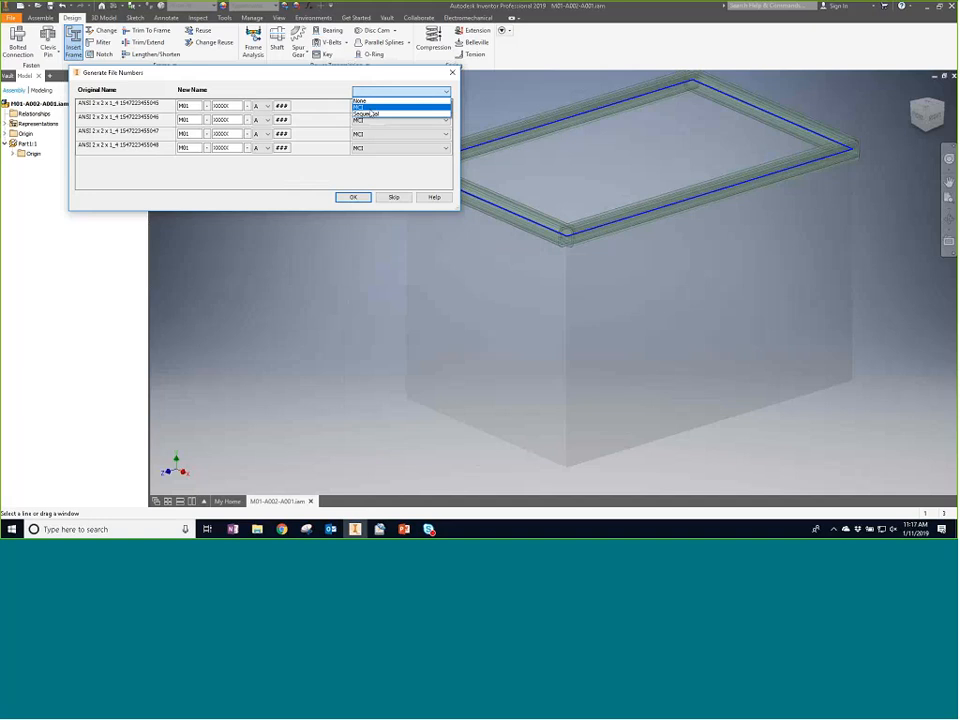
{"action": "left_click", "coordinate": [364, 101]}
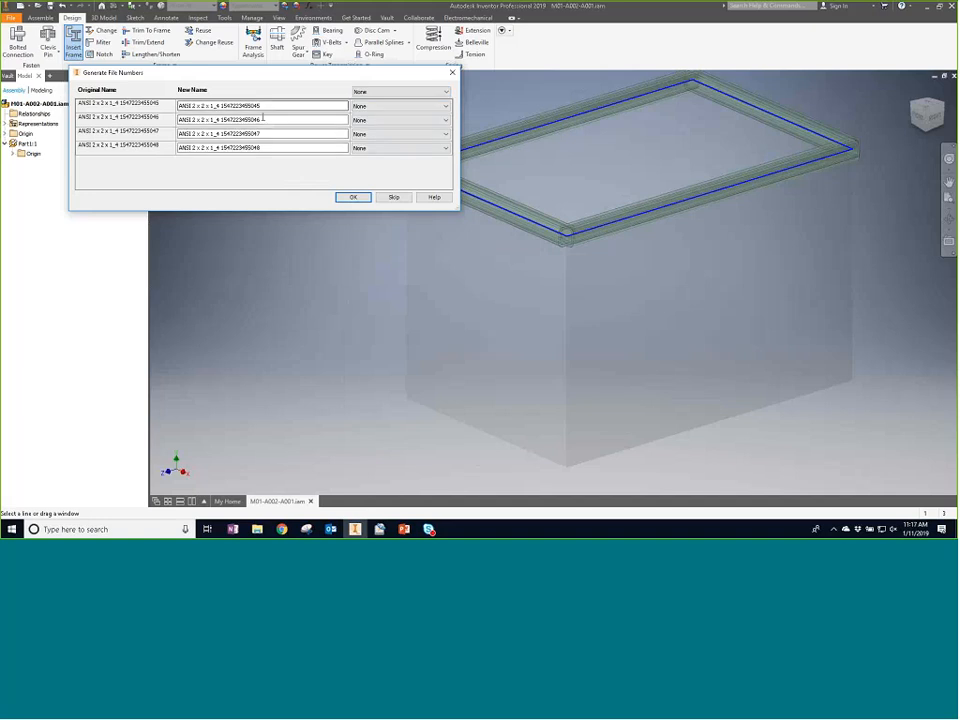
{"action": "left_click", "coordinate": [262, 147]}
{"action": "left_click", "coordinate": [237, 147]}
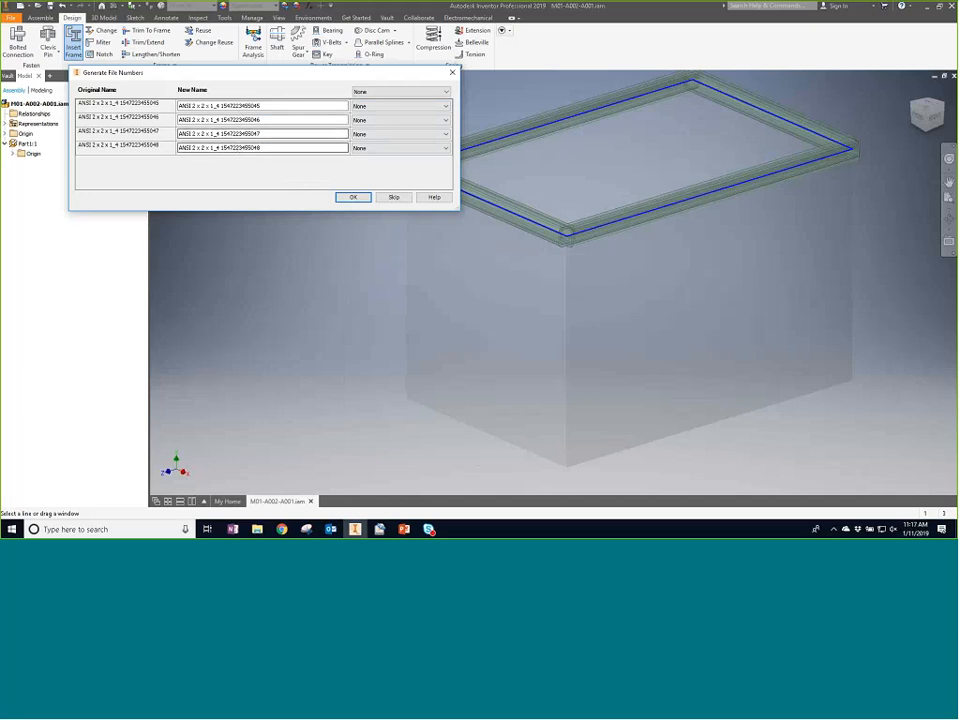
{"action": "left_click", "coordinate": [351, 198]}
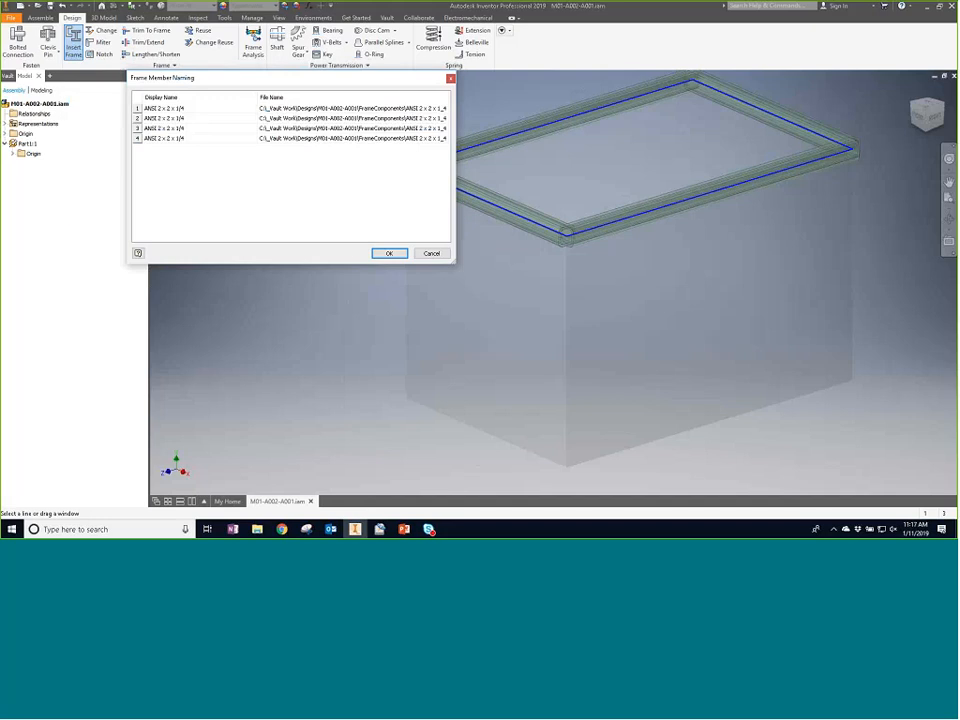
{"action": "left_click", "coordinate": [389, 253]}
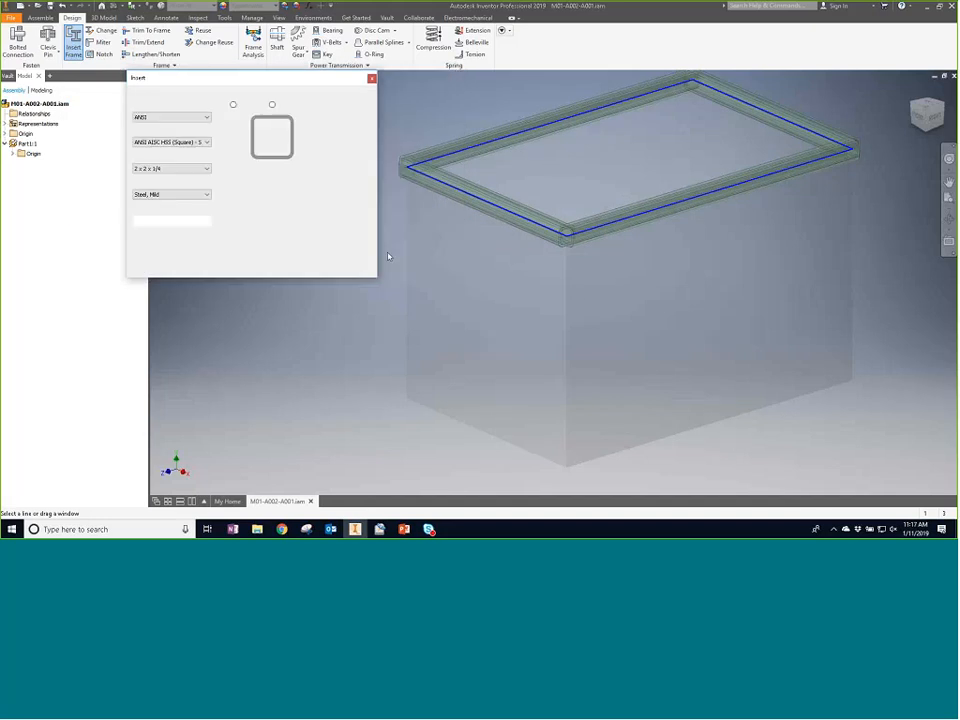
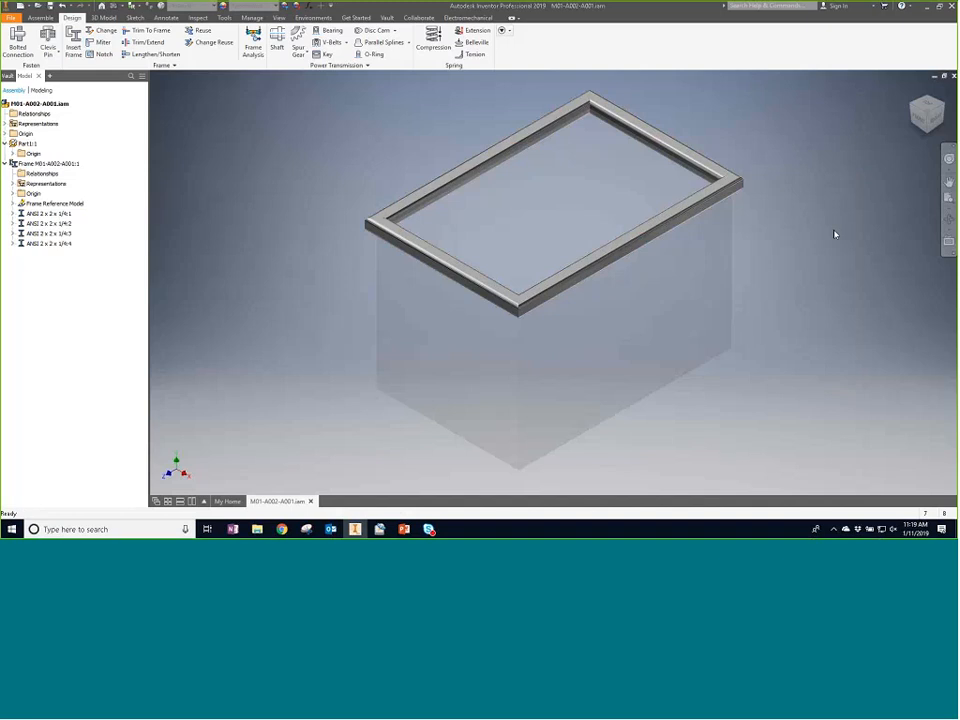
{"action": "left_click", "coordinate": [393, 246]}
{"action": "left_click", "coordinate": [101, 54]}
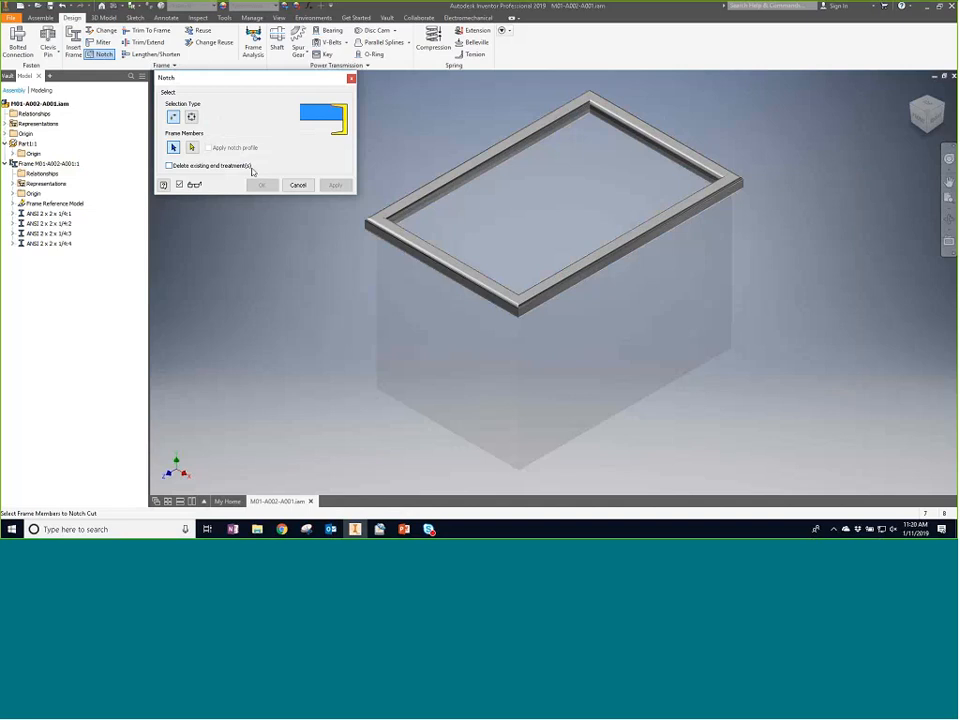
{"action": "left_click", "coordinate": [193, 118]}
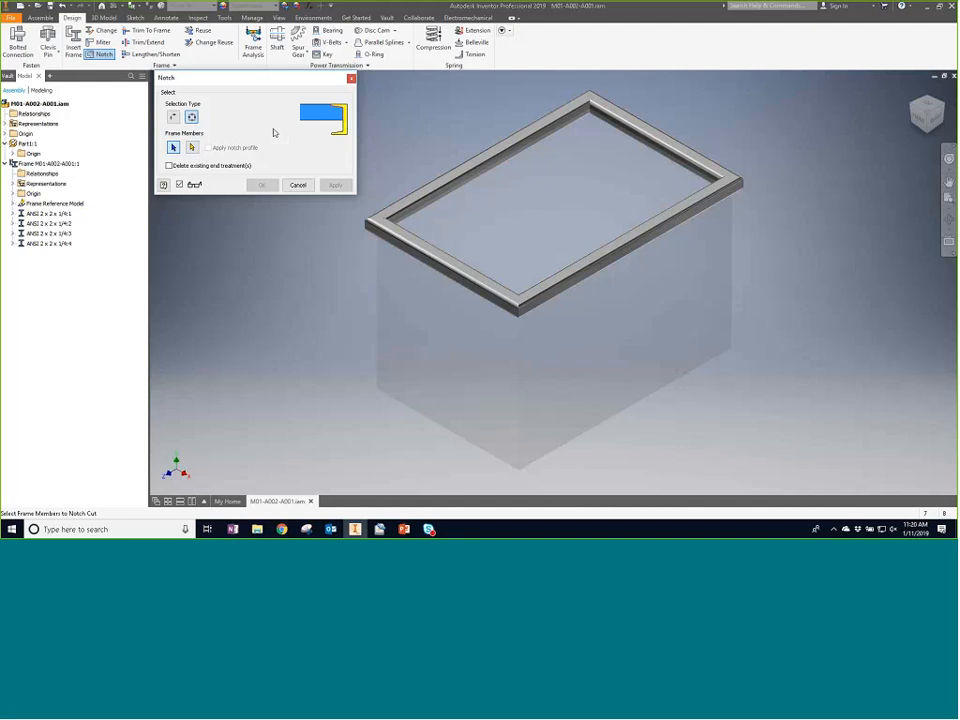
{"action": "left_click", "coordinate": [298, 185]}
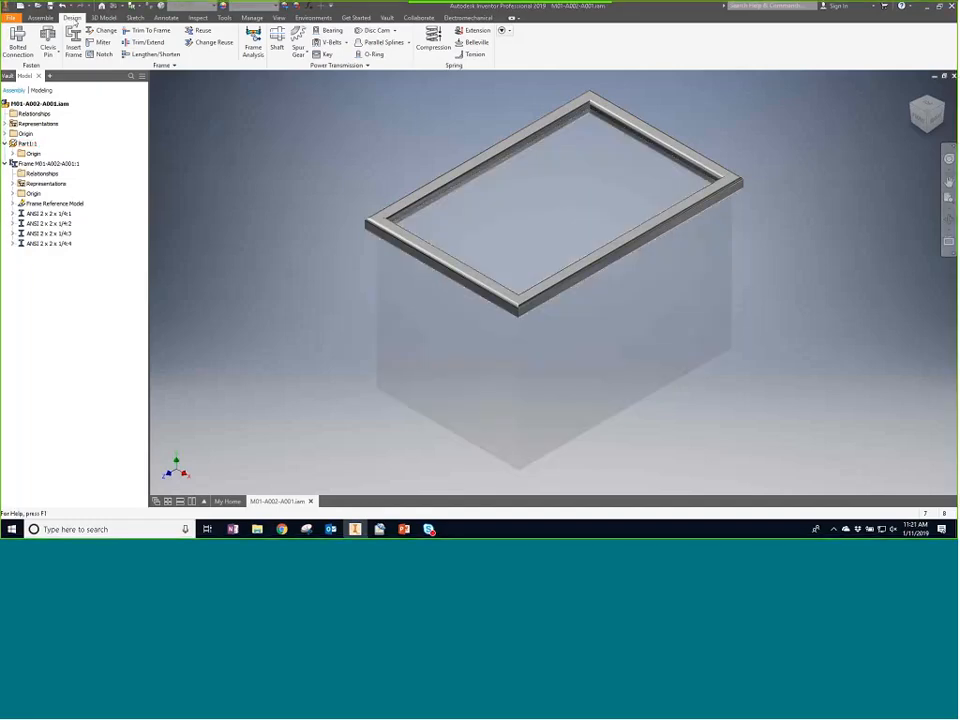
- Create a half section view cutting through the front frame member, offsetting the plane into the box, and zoom in on the tube profile
{"action": "left_click", "coordinate": [41, 18]}
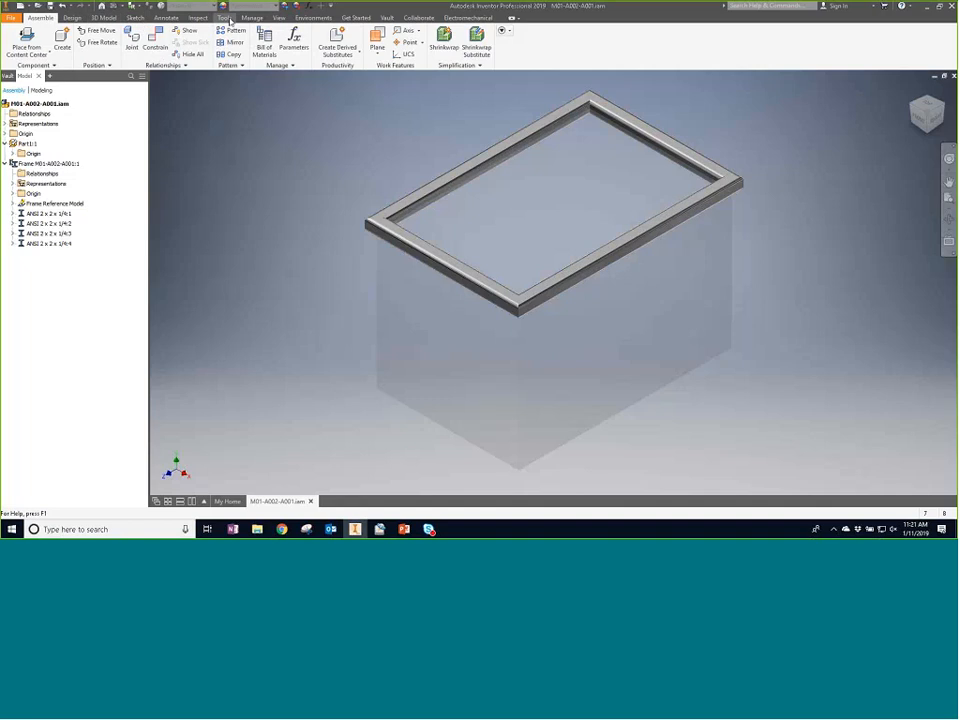
{"action": "left_click", "coordinate": [227, 19]}
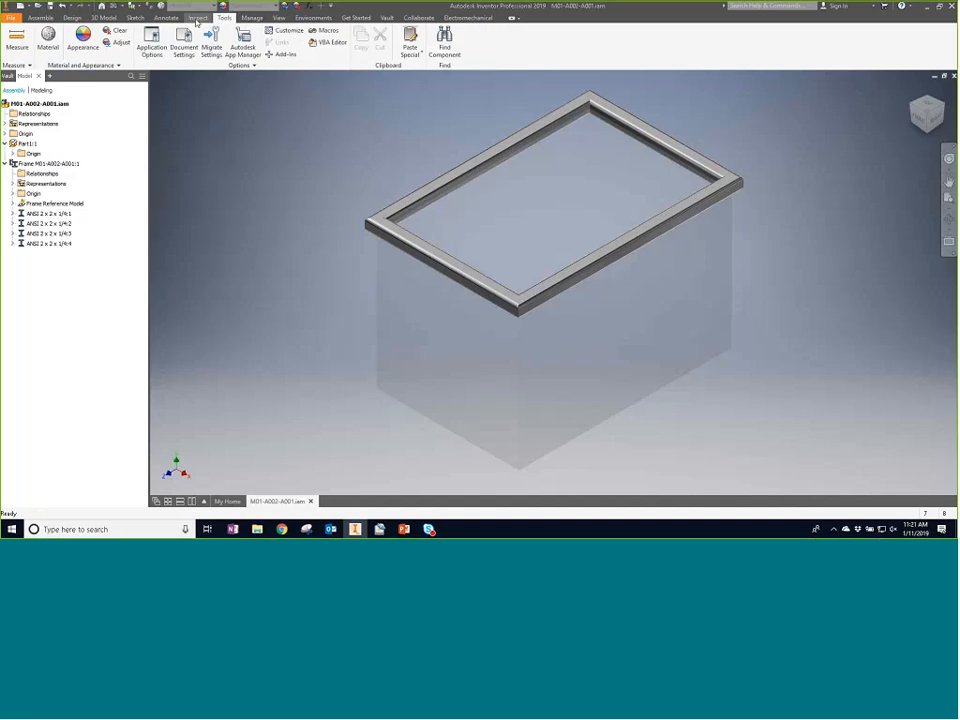
{"action": "left_click", "coordinate": [278, 18]}
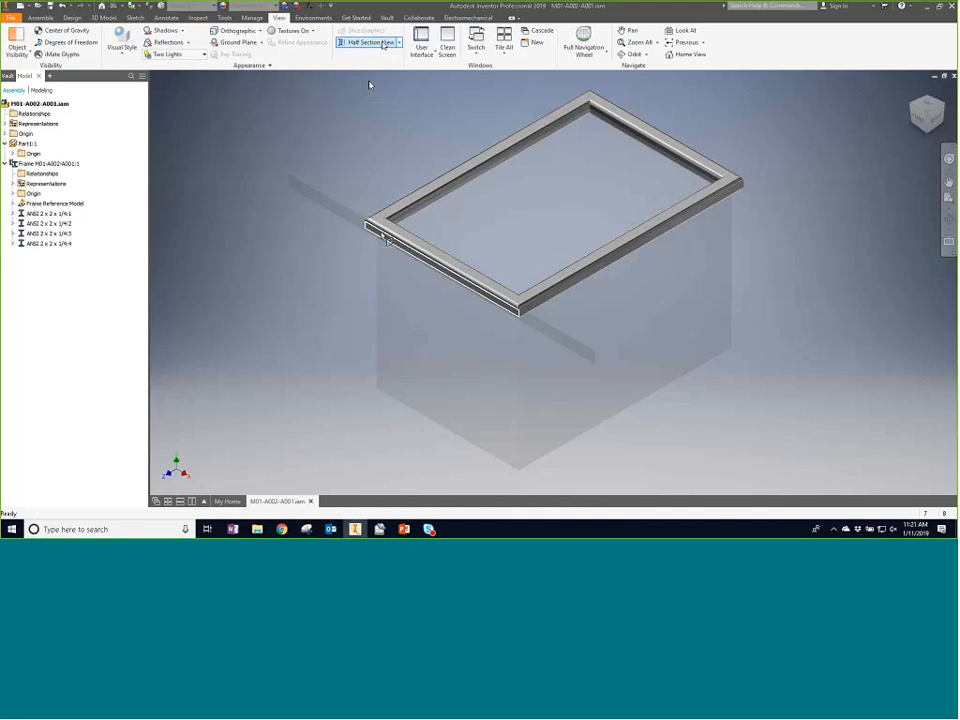
{"action": "left_click", "coordinate": [432, 275]}
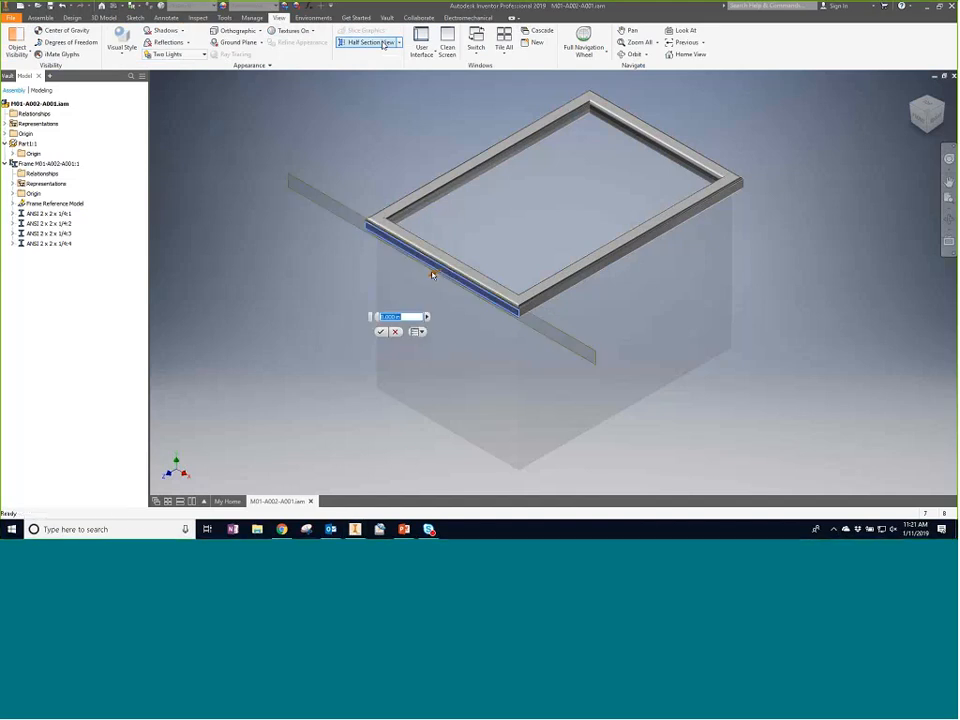
{"action": "left_click_drag", "start_coordinate": [432, 275], "coordinate": [527, 217]}
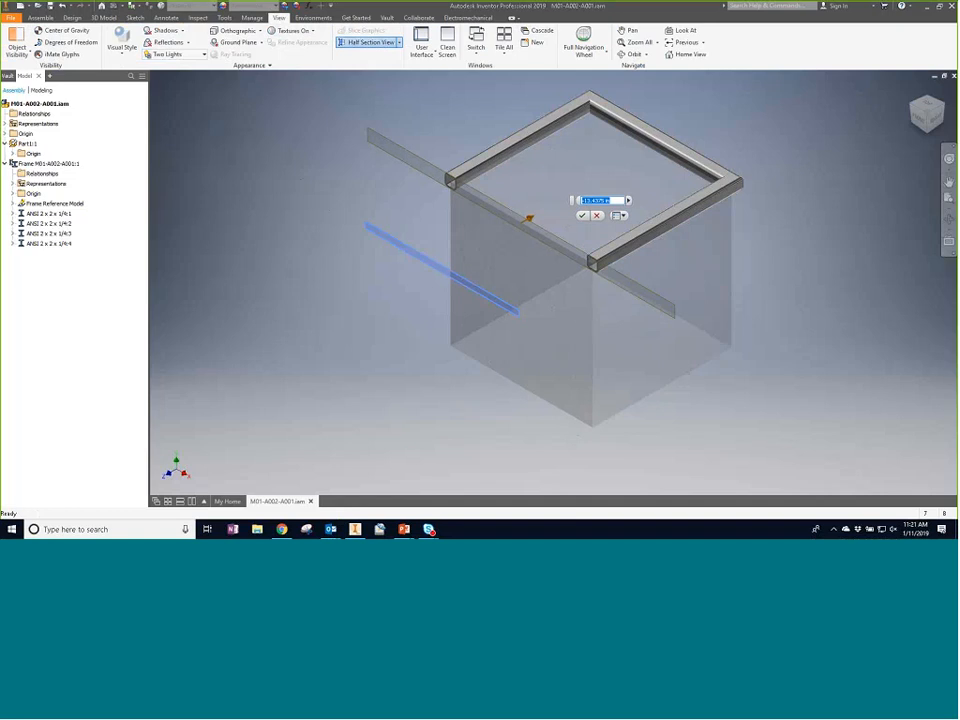
{"action": "key", "text": "Return"}
{"action": "scroll", "coordinate": [446, 190], "scroll_direction": "up", "scroll_amount": 10}
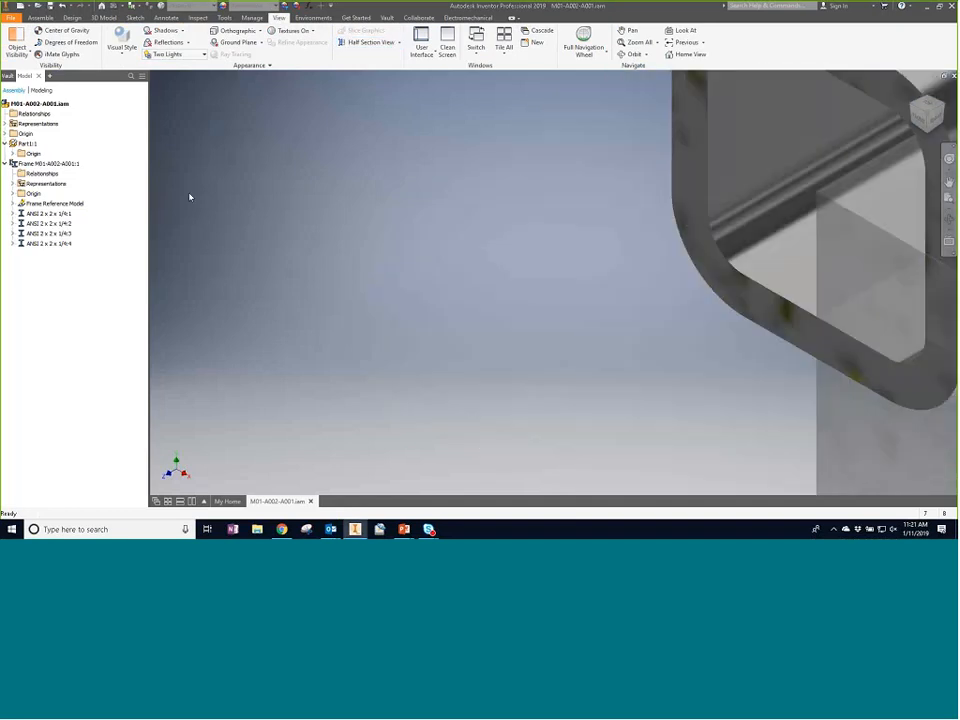
{"action": "scroll", "coordinate": [190, 197], "scroll_direction": "down", "scroll_amount": 4}
{"action": "scroll", "coordinate": [240, 130], "scroll_direction": "down", "scroll_amount": 3}
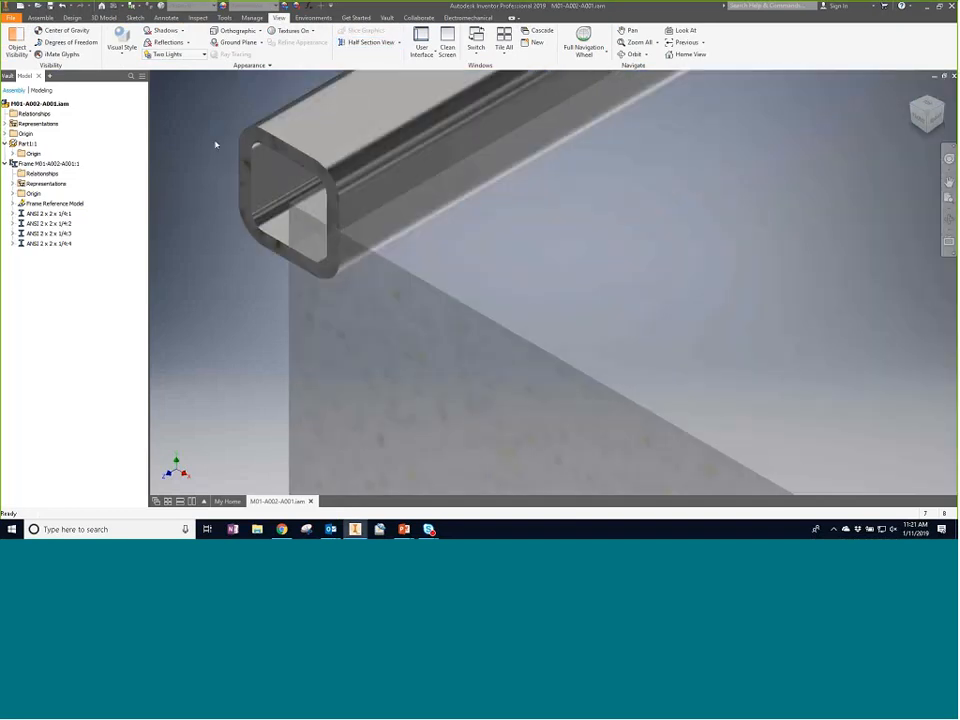
{"action": "scroll", "coordinate": [405, 203], "scroll_direction": "down", "scroll_amount": 3}
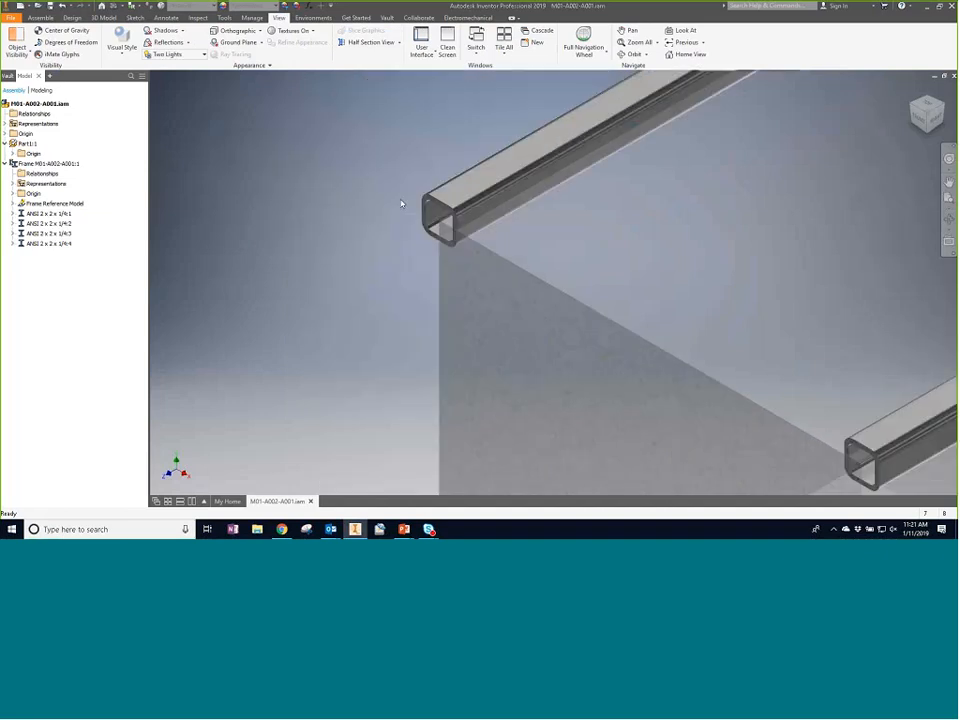
{"action": "scroll", "coordinate": [446, 233], "scroll_direction": "up", "scroll_amount": 5}
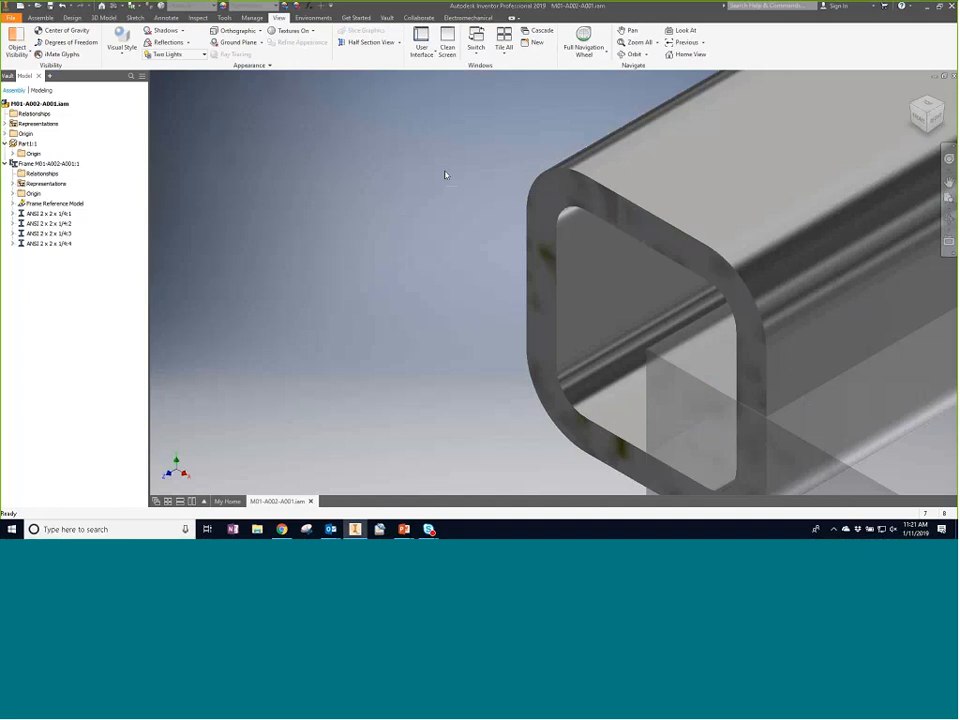
{"action": "left_click", "coordinate": [224, 17]}
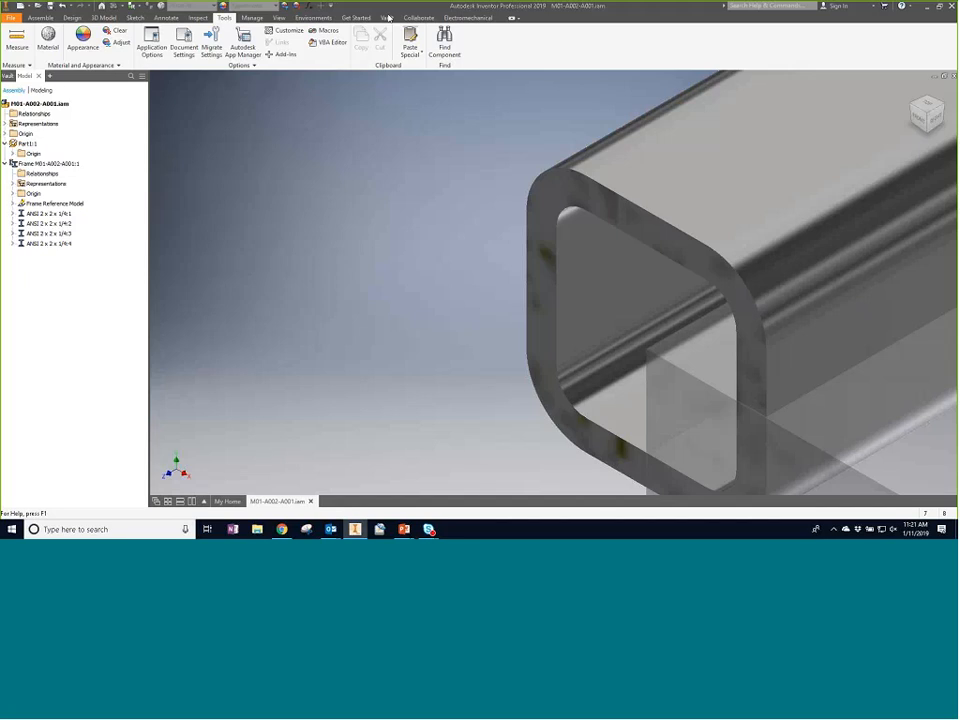
{"action": "left_click", "coordinate": [151, 42]}
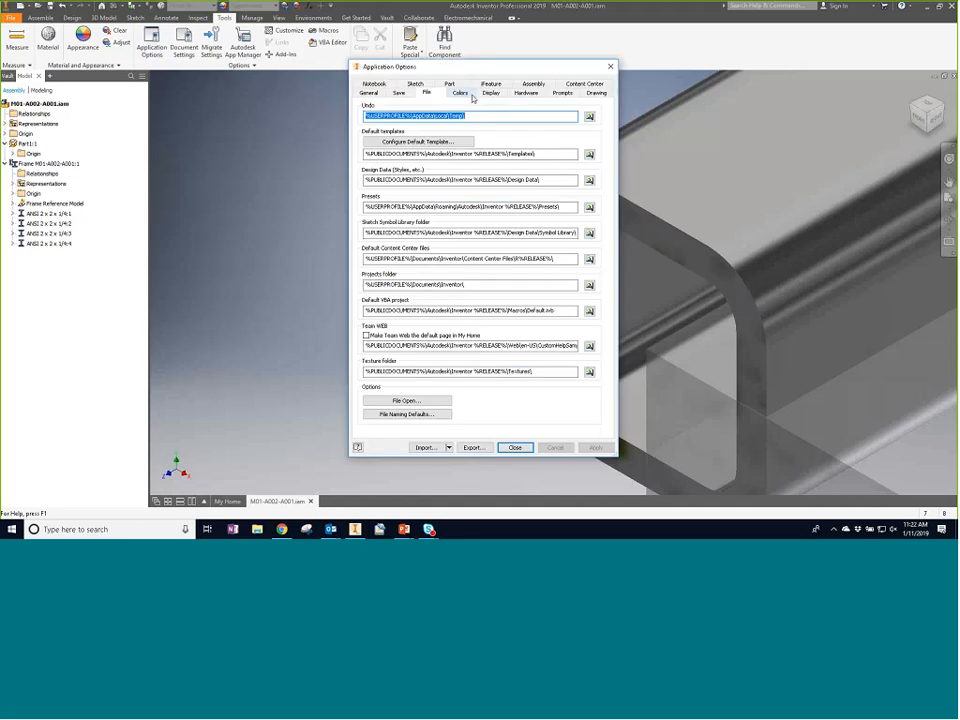
{"action": "left_click", "coordinate": [465, 94]}
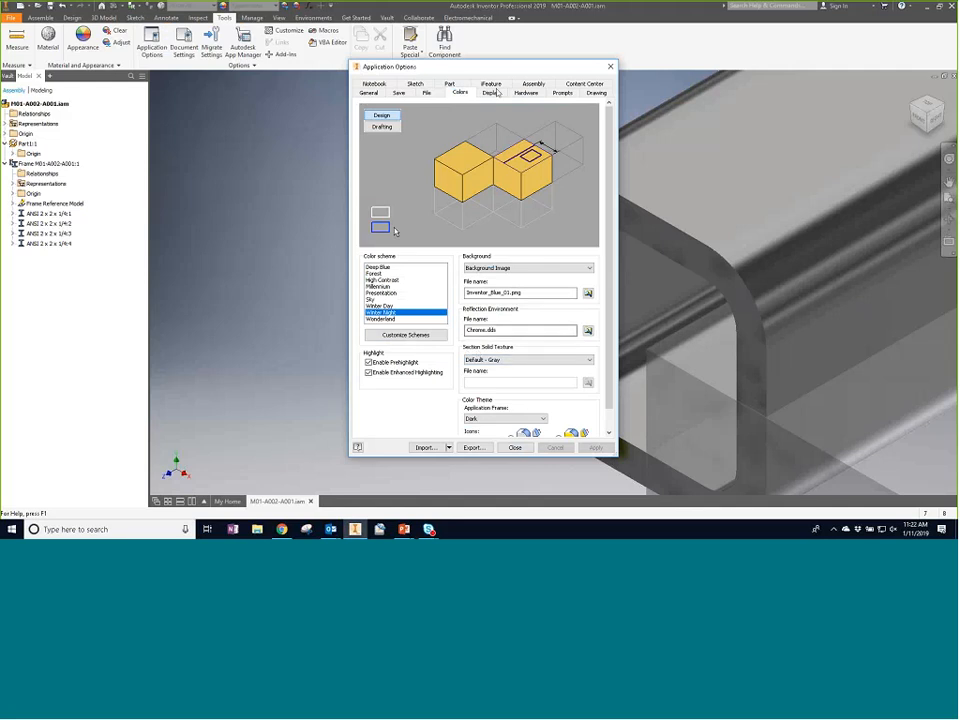
{"action": "left_click_drag", "start_coordinate": [443, 68], "coordinate": [259, 67]}
{"action": "left_click", "coordinate": [327, 362]}
{"action": "left_click", "coordinate": [327, 362]}
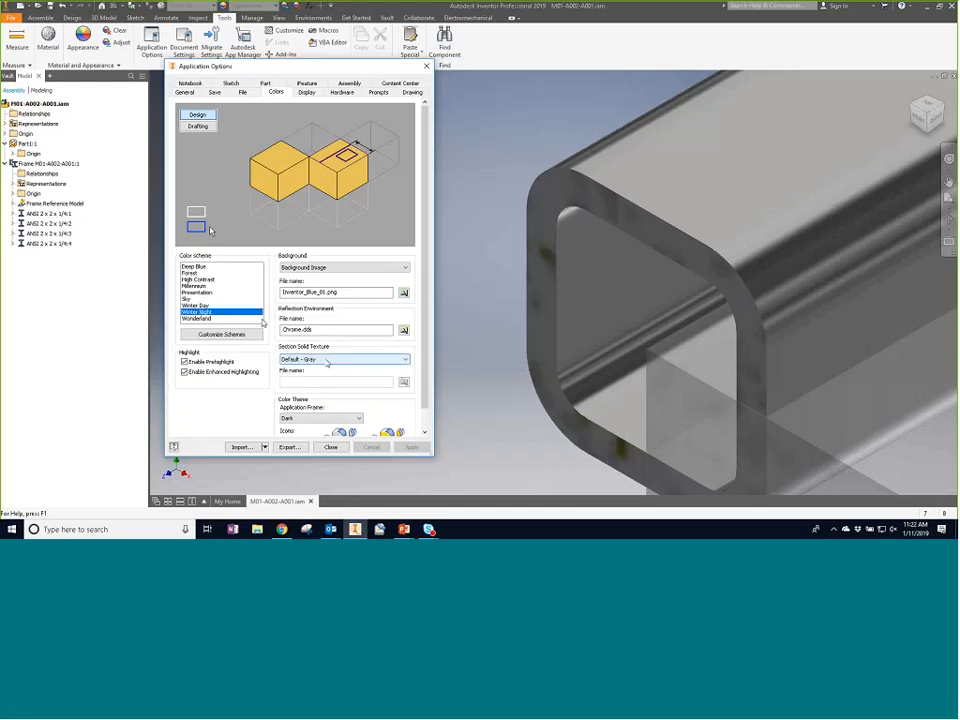
{"action": "left_click", "coordinate": [327, 362]}
{"action": "left_click", "coordinate": [382, 374]}
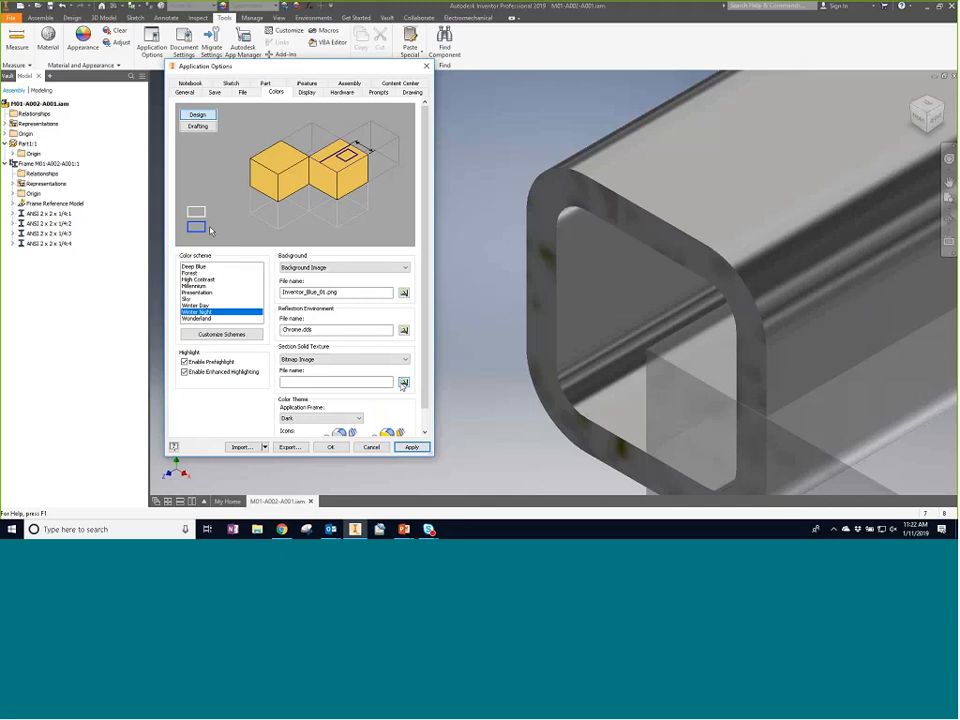
{"action": "left_click", "coordinate": [404, 384]}
{"action": "left_click", "coordinate": [404, 383]}
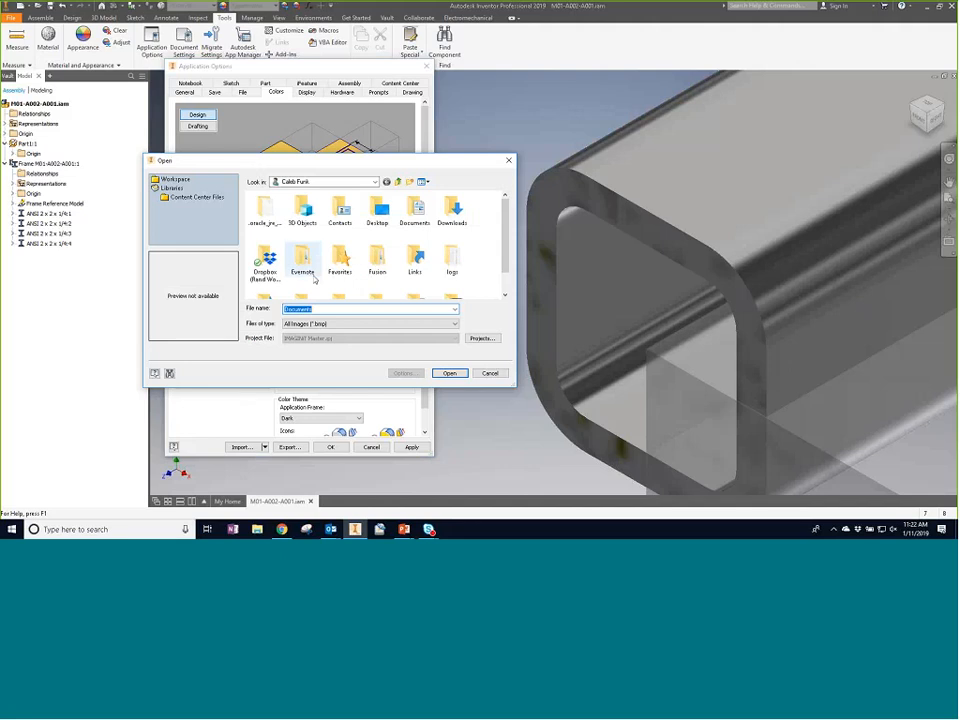
{"action": "scroll", "coordinate": [466, 289], "scroll_direction": "down", "scroll_amount": 1}
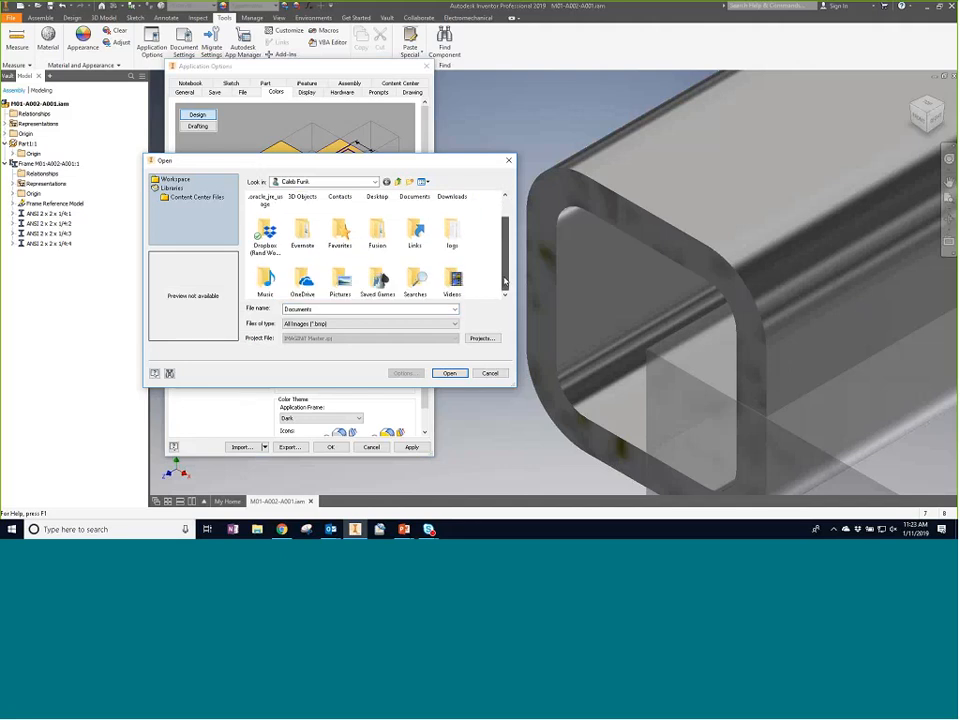
{"action": "key", "text": "Escape"}
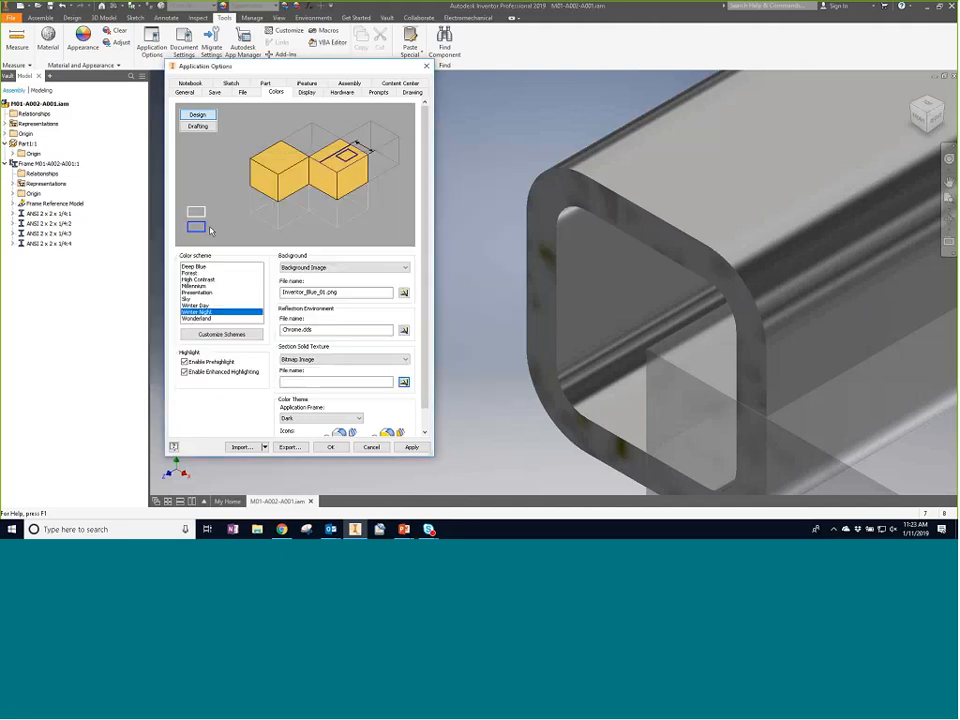
{"action": "left_click", "coordinate": [372, 447]}
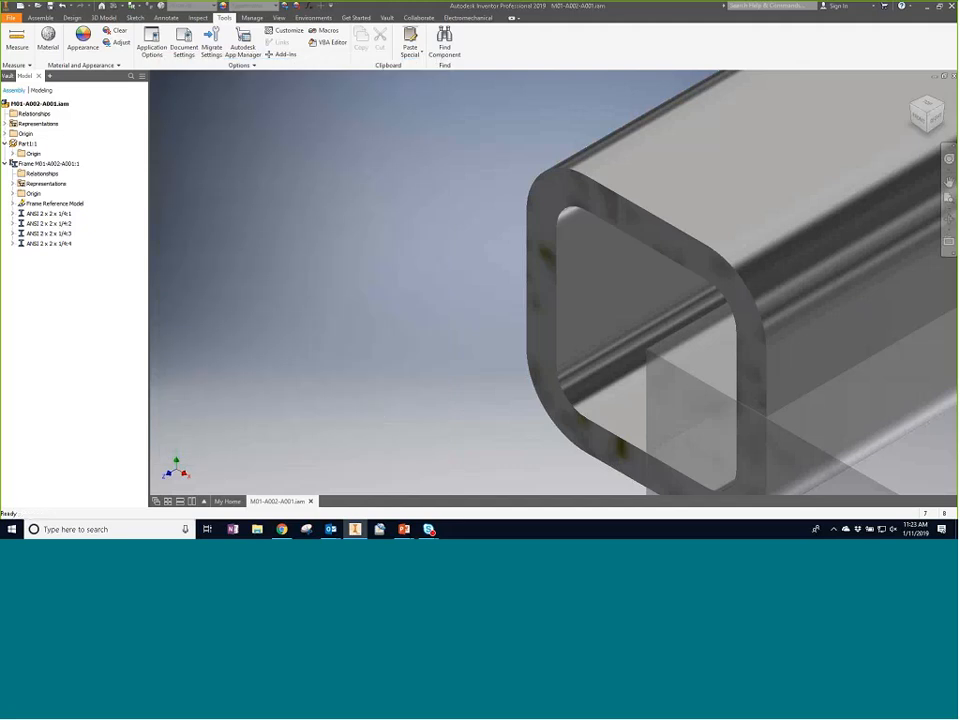
- End the section view to restore the full assembly display
{"action": "scroll", "coordinate": [471, 259], "scroll_direction": "down", "scroll_amount": 5}
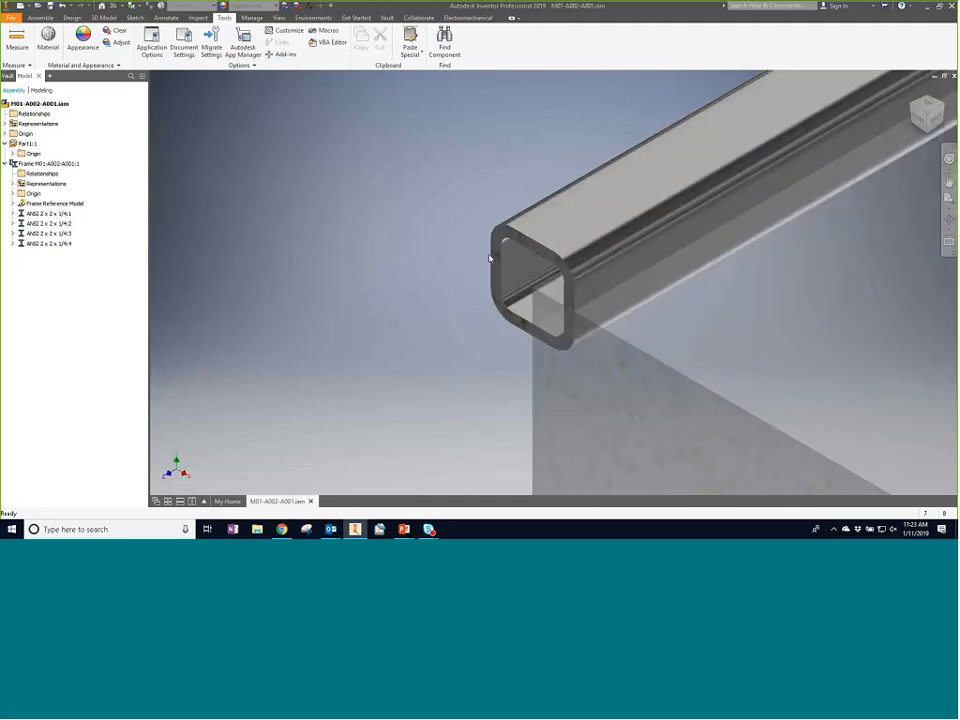
{"action": "left_click", "coordinate": [491, 259]}
{"action": "left_click", "coordinate": [370, 192]}
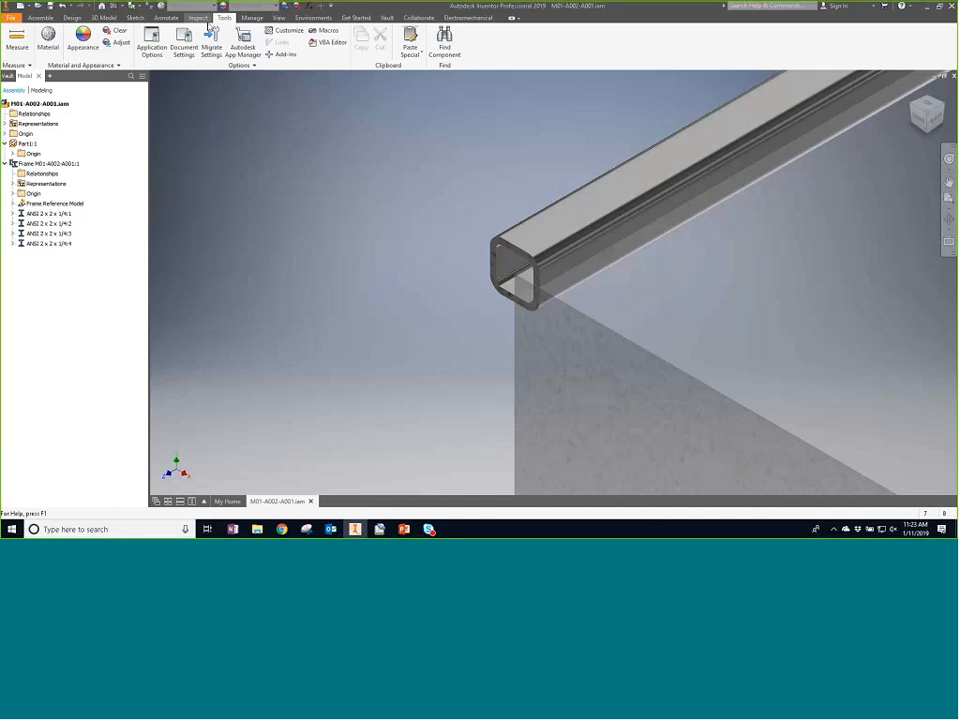
{"action": "left_click", "coordinate": [279, 18]}
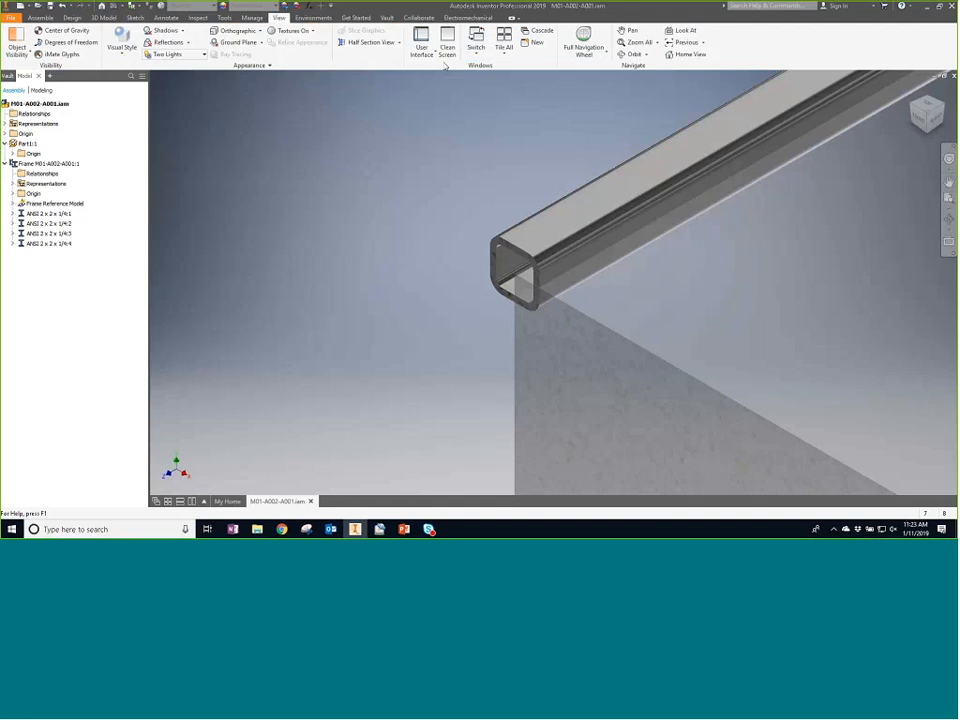
{"action": "left_click", "coordinate": [399, 43]}
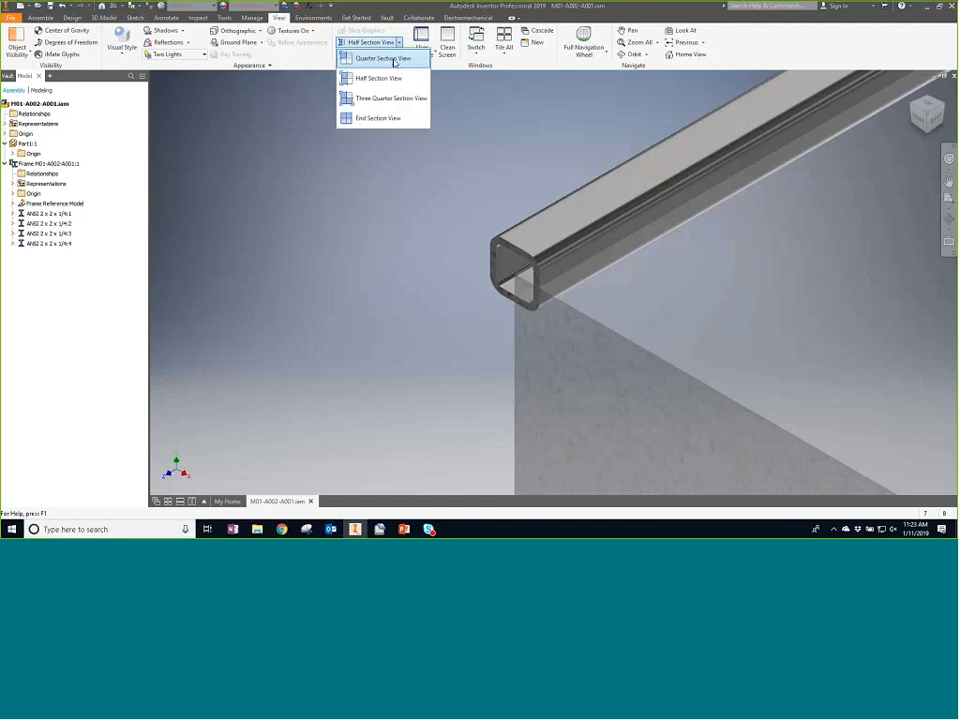
{"action": "left_click", "coordinate": [379, 119]}
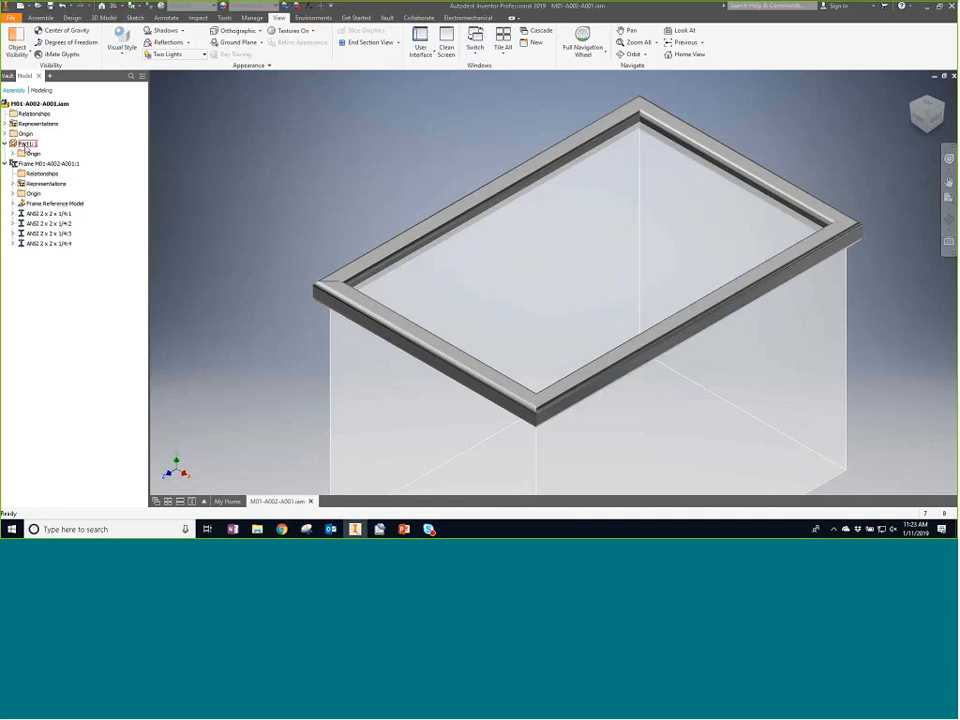
- Turn off the skeleton part's visibility in the assembly and save the assembly
{"action": "right_click", "coordinate": [26, 147]}
{"action": "left_click", "coordinate": [45, 361]}
{"action": "left_click", "coordinate": [50, 6]}
{"action": "left_click", "coordinate": [514, 216]}
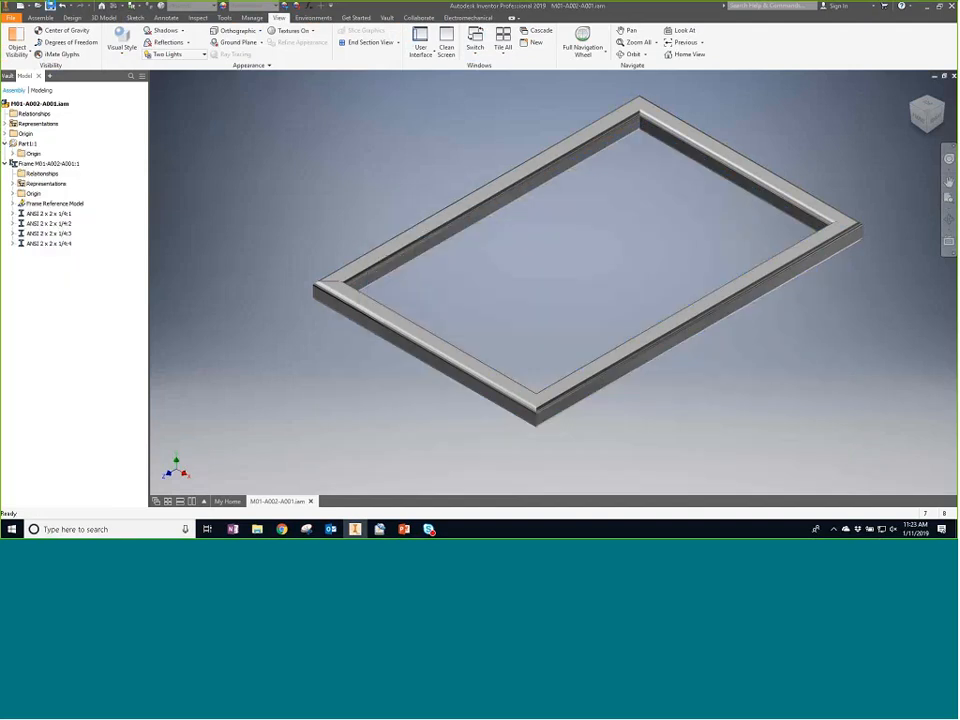
- Create a new drawing from the default drawing template
{"action": "left_click", "coordinate": [11, 18]}
{"action": "left_click", "coordinate": [278, 131]}
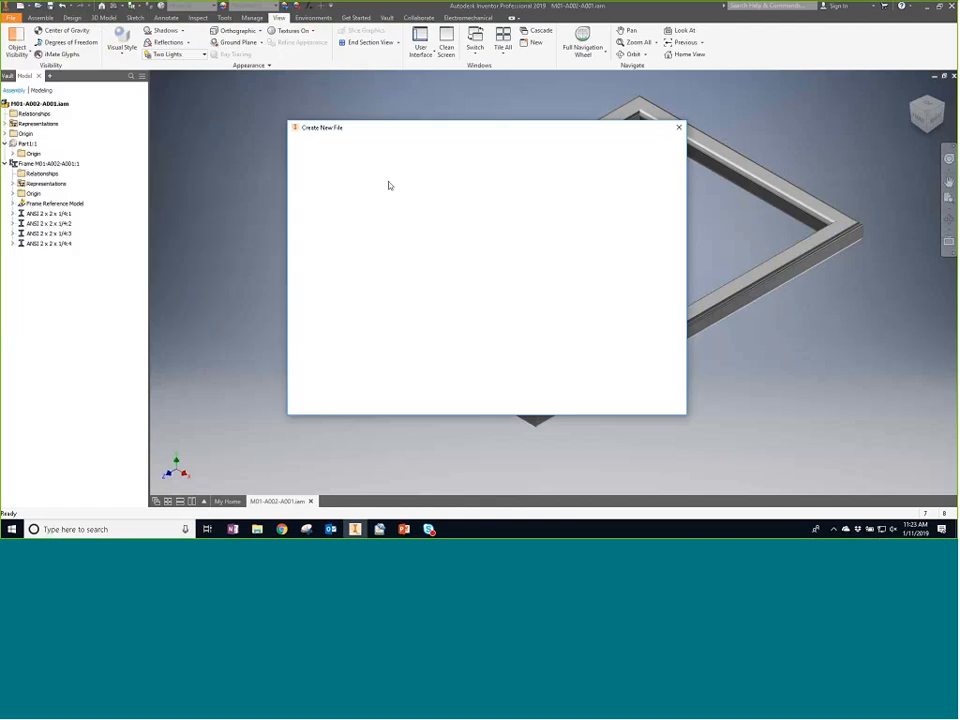
{"action": "double_click", "coordinate": [461, 309]}
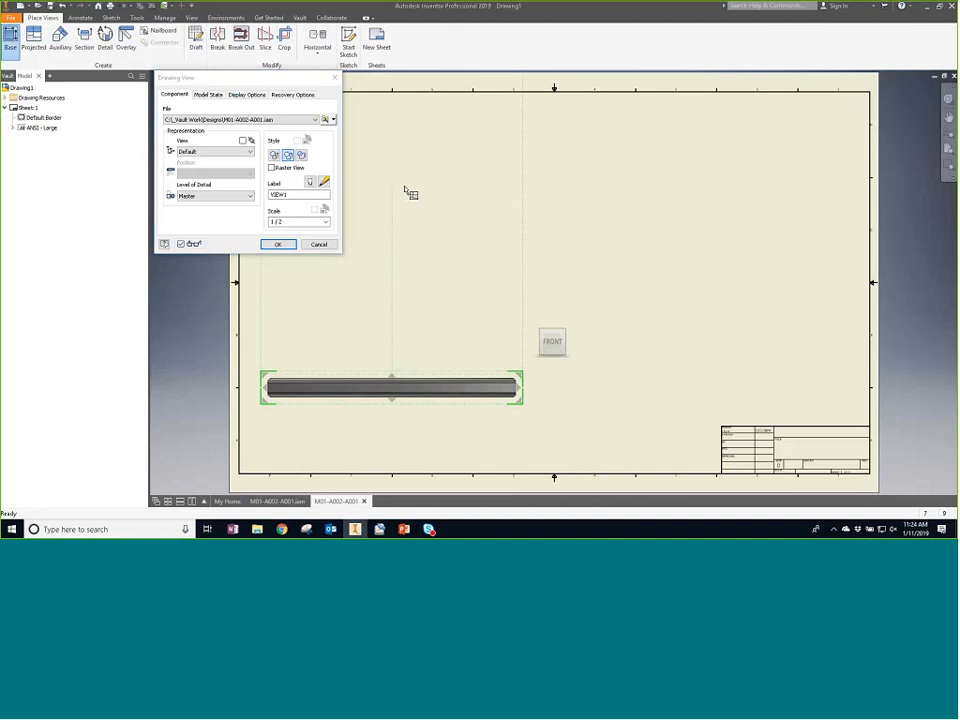
- Change the base view scale of the frame assembly and place the base view with a projected top view
{"action": "left_click", "coordinate": [325, 221]}
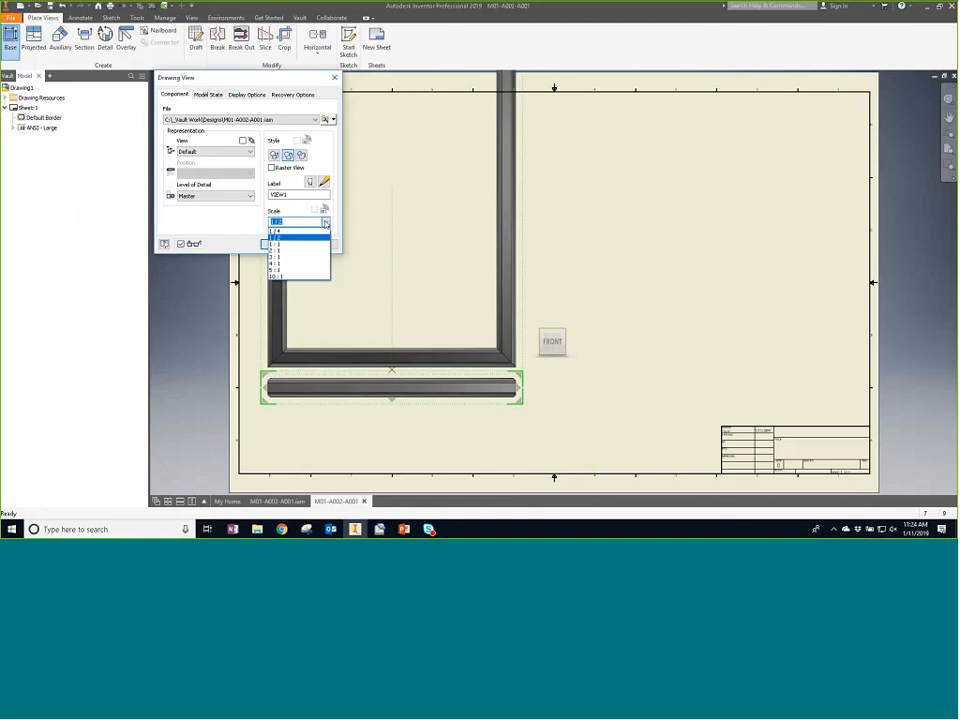
{"action": "left_click", "coordinate": [326, 275]}
{"action": "left_click", "coordinate": [279, 244]}
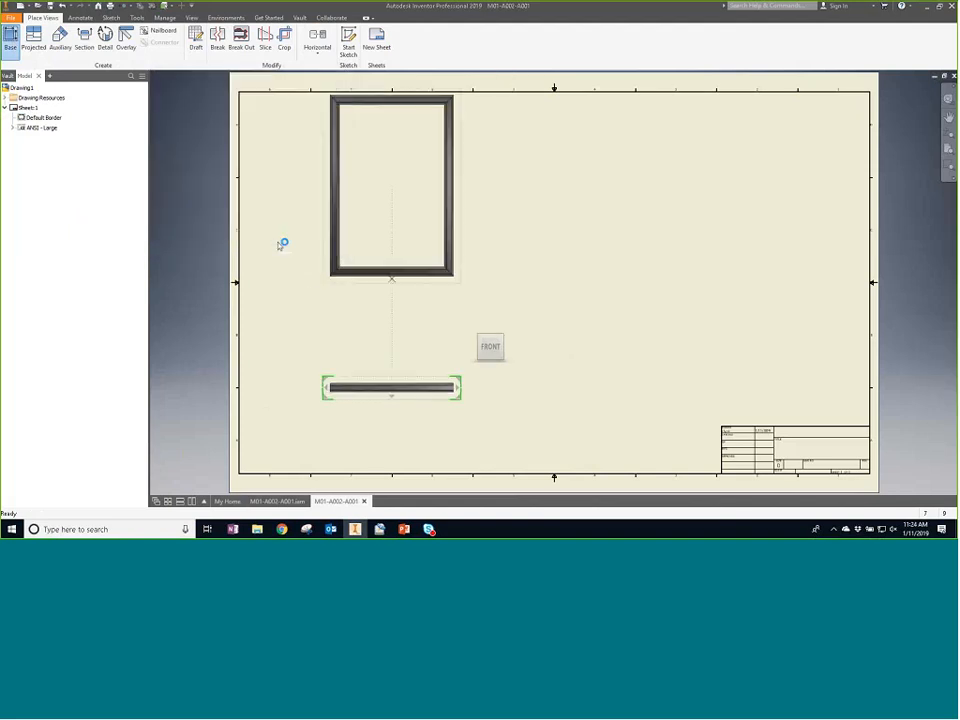
{"action": "left_click_drag", "start_coordinate": [407, 289], "coordinate": [405, 317]}
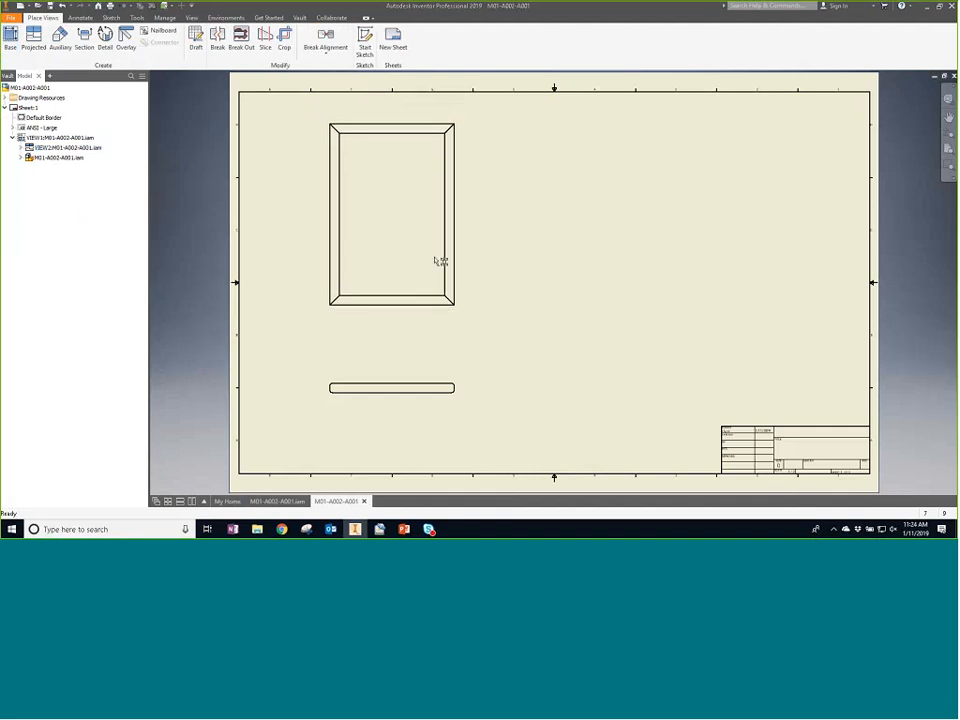
- Start a text note on the drawing sheet and enter 'This is some teft'
{"action": "left_click", "coordinate": [80, 17]}
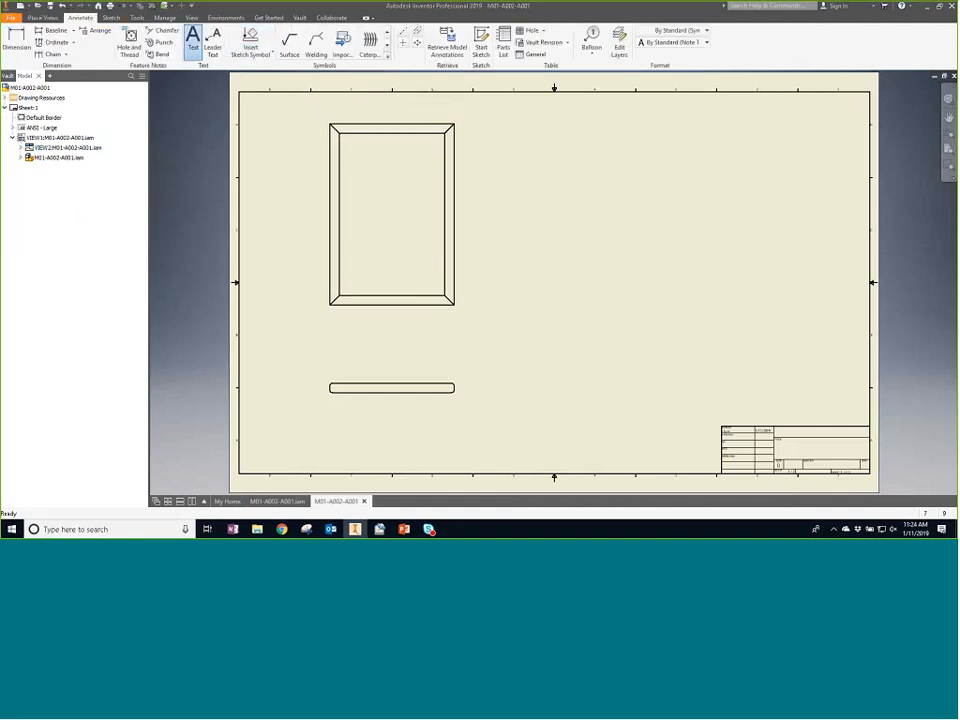
{"action": "left_click", "coordinate": [575, 218]}
{"action": "type", "text": "This is"}
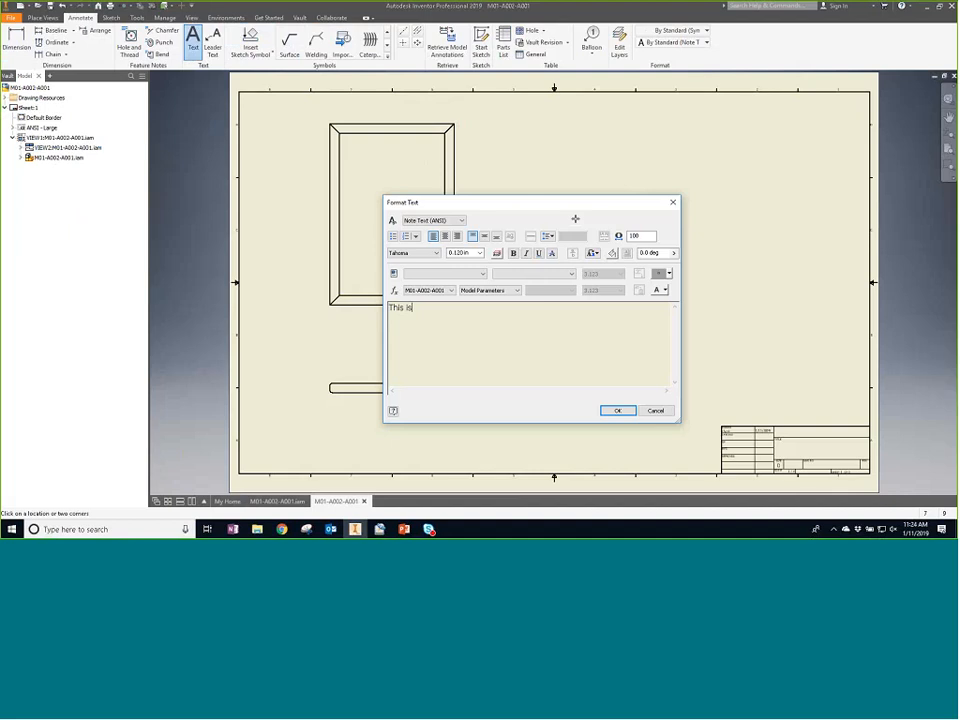
{"action": "type", "text": " some teft"}
- Edit the note text to read 'This is sime text' and open the spelling suggestions for the misspelled word
{"action": "right_click", "coordinate": [443, 310]}
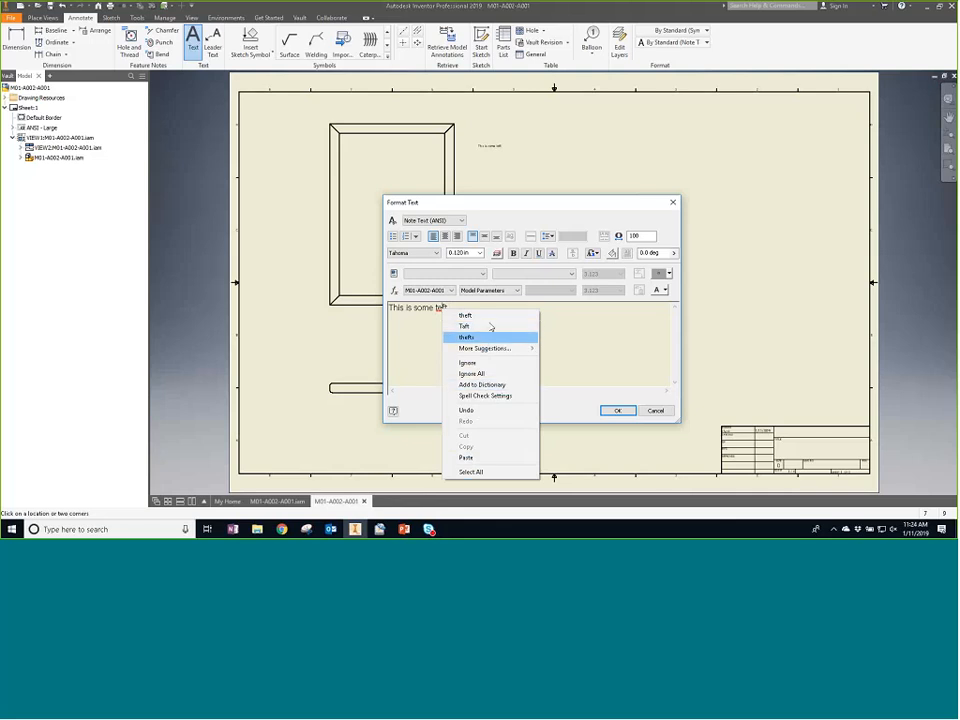
{"action": "left_click", "coordinate": [448, 307]}
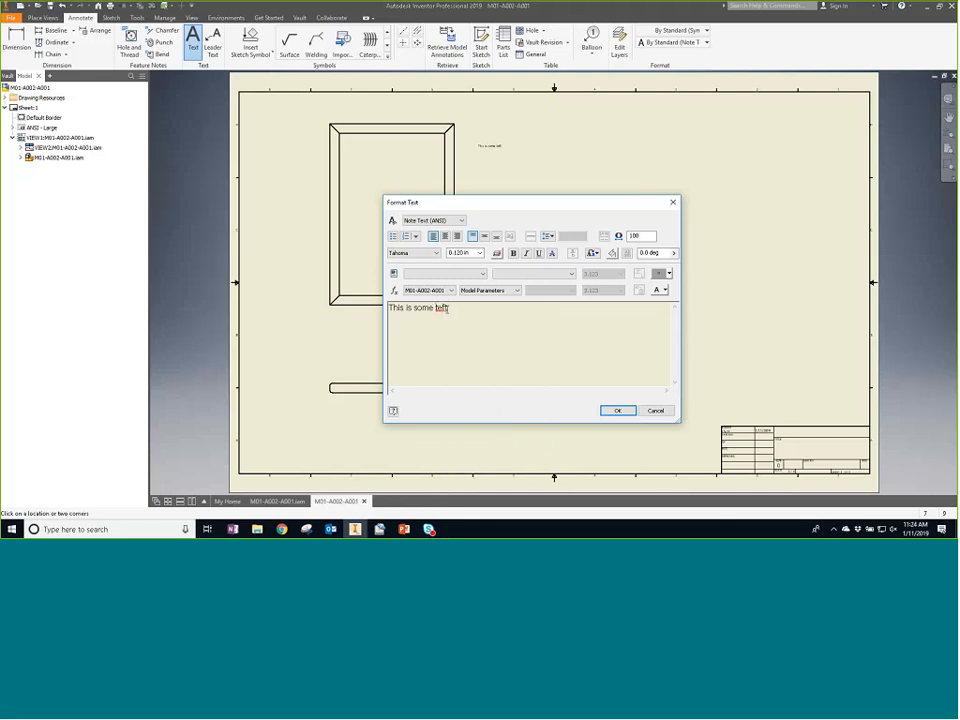
{"action": "key", "text": "BackSpace"}
{"action": "key", "text": "BackSpace"}
{"action": "type", "text": "xt"}
{"action": "key", "text": "BackSpace"}
{"action": "type", "text": "i"}
{"action": "right_click", "coordinate": [422, 312]}
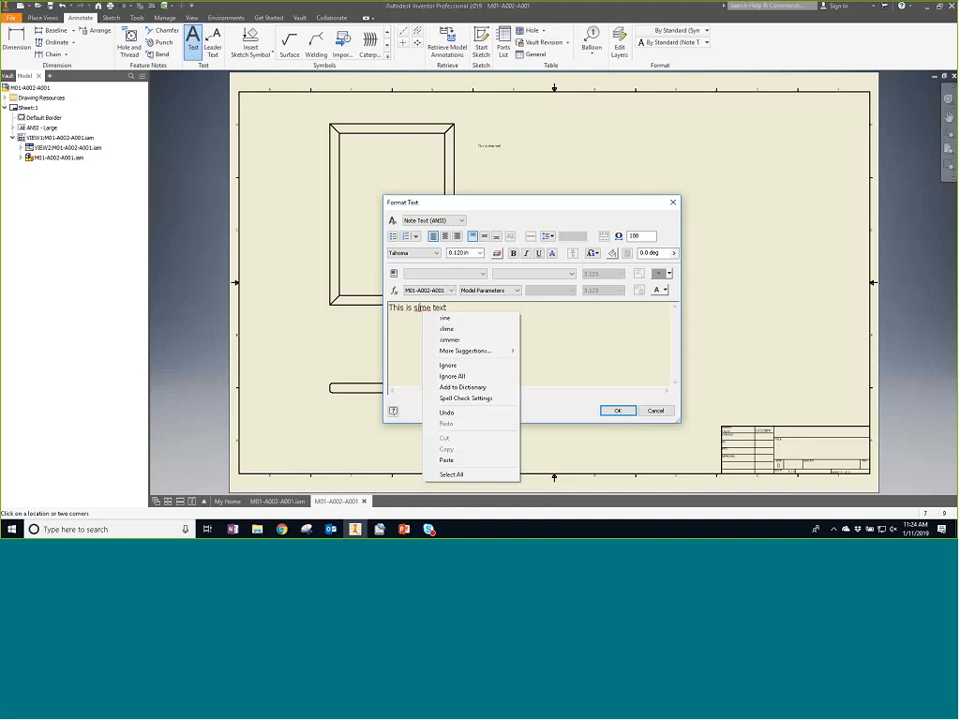
{"action": "left_click", "coordinate": [553, 338]}
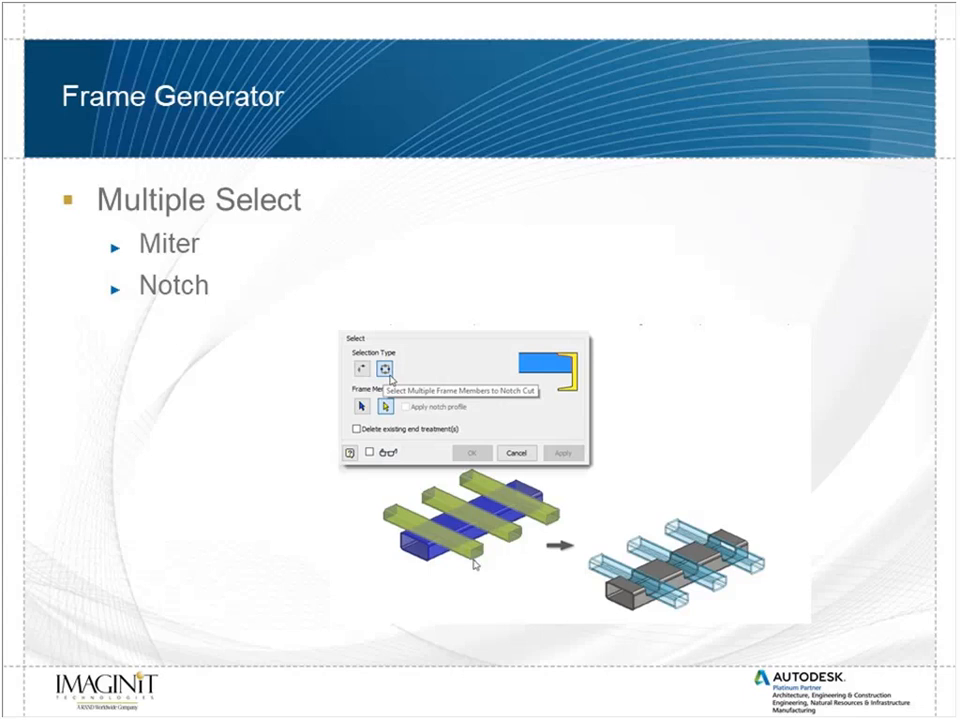
{"action": "key", "text": "Right"}
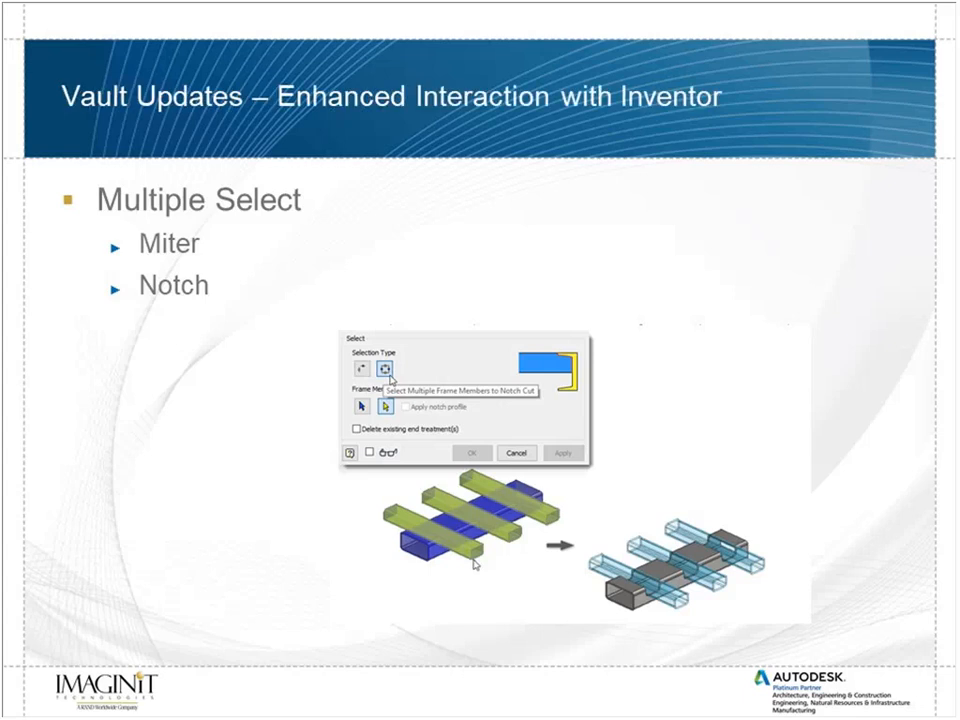